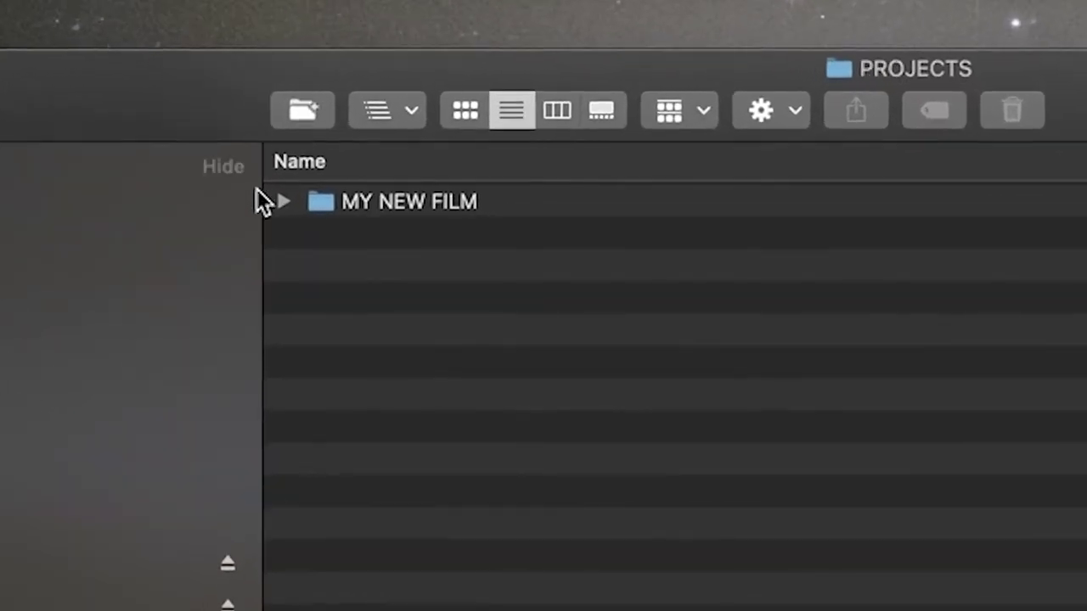
# Step: Expand MY NEW FILM, ASSETS, AUDIO and GX in Finder's list view, then collapse ASSETS
pyautogui.click(284, 203)
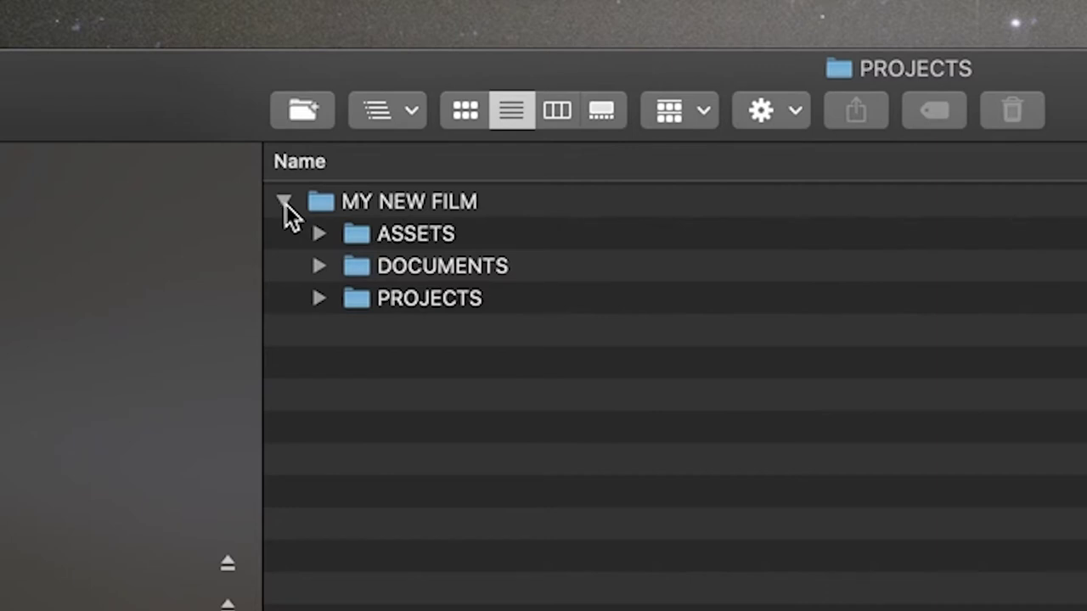
pyautogui.click(321, 236)
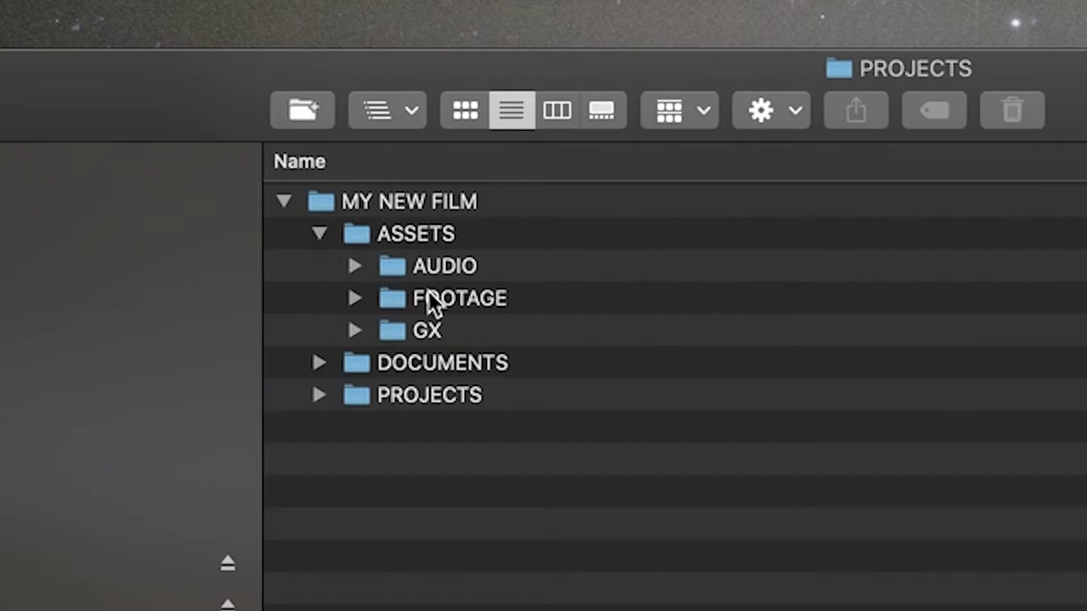
pyautogui.click(356, 267)
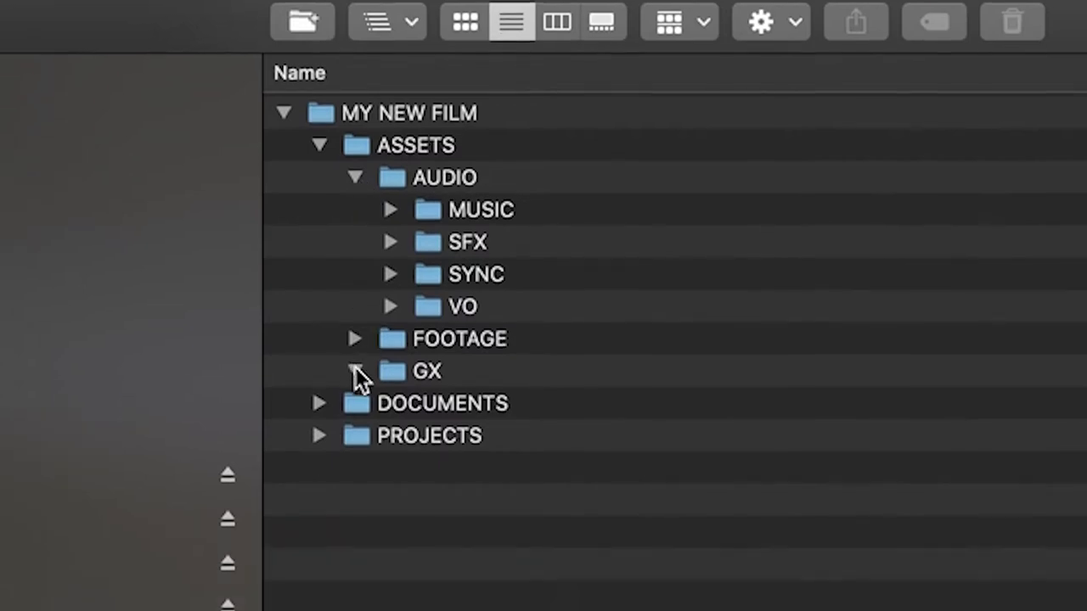
pyautogui.click(356, 460)
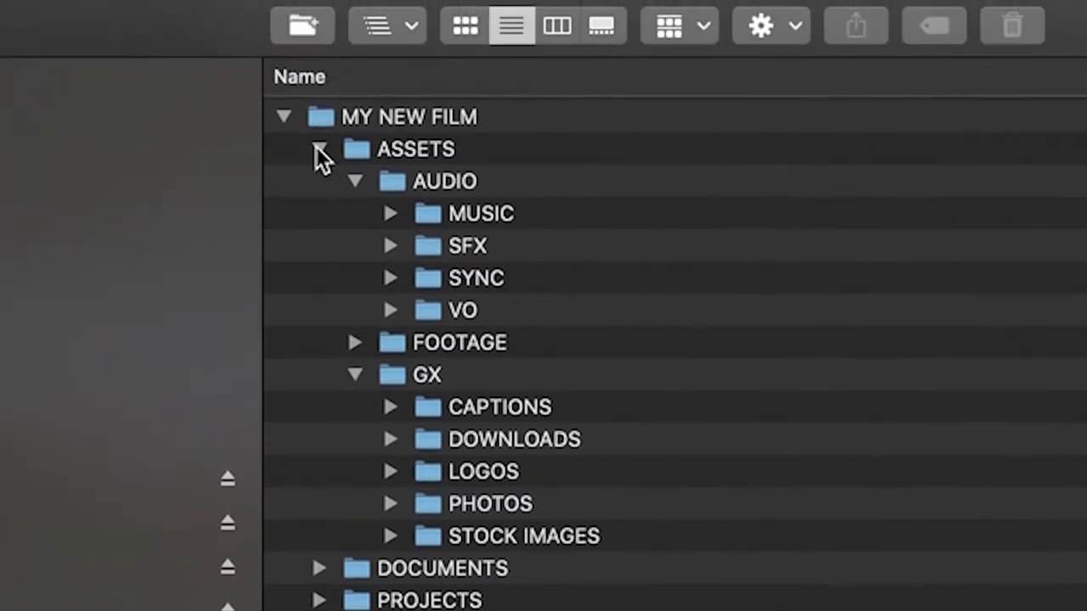
pyautogui.click(318, 73)
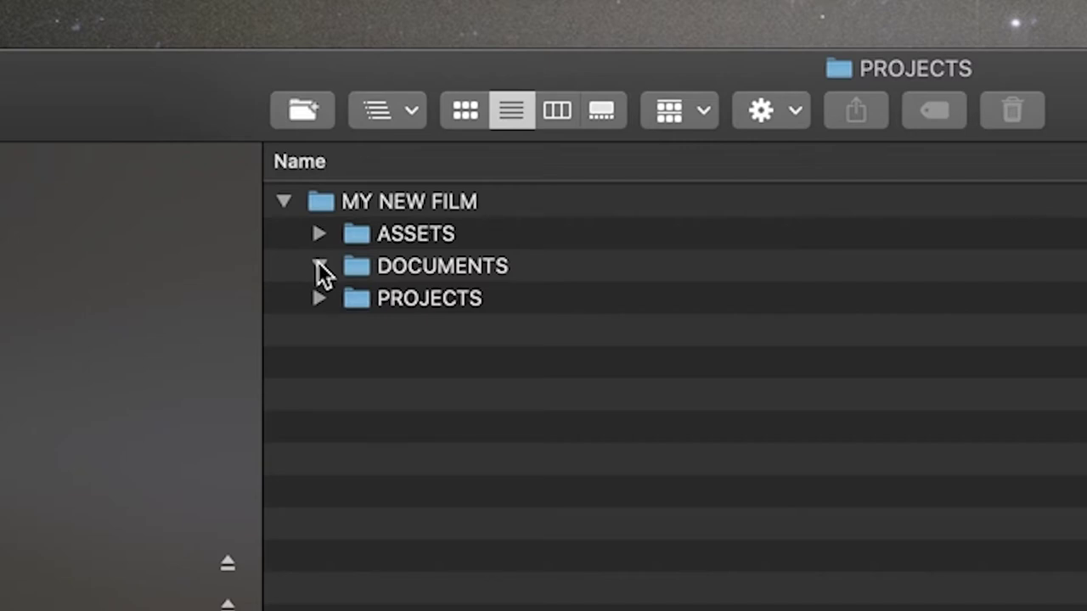
# Step: Collapse DOCUMENTS, check PREMIERE and DELIVERABLES under PROJECTS, then fold PROJECTS and MY NEW FILM closed
pyautogui.click(319, 265)
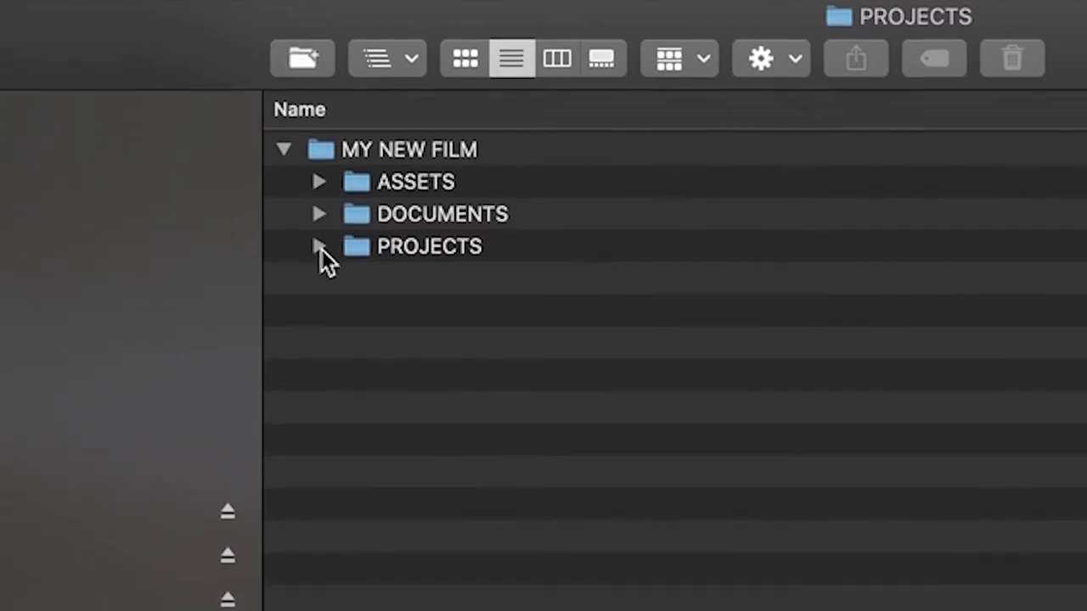
pyautogui.click(319, 298)
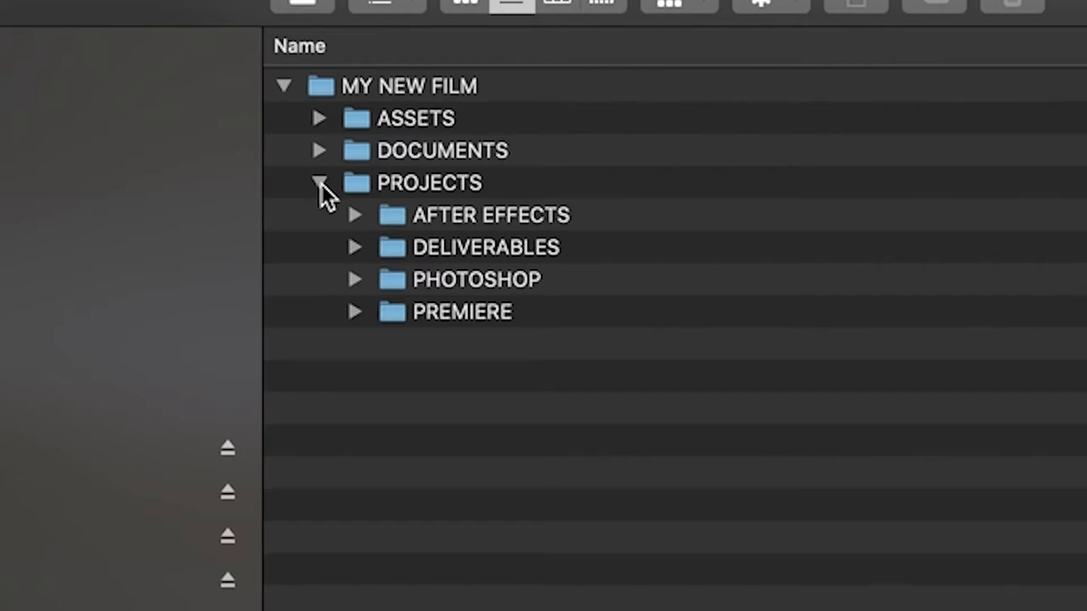
pyautogui.click(356, 315)
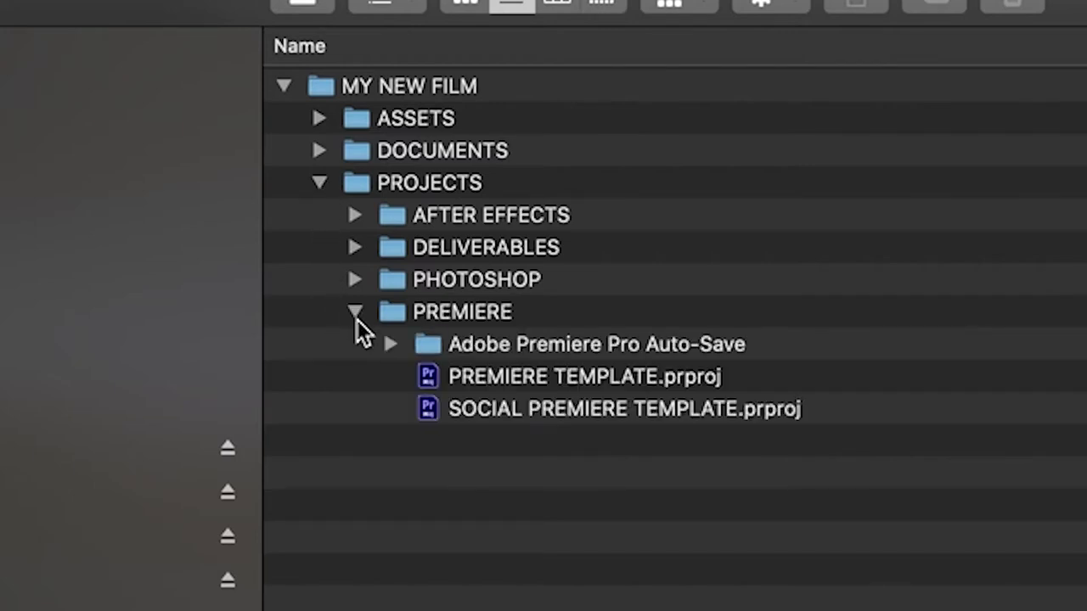
pyautogui.click(357, 319)
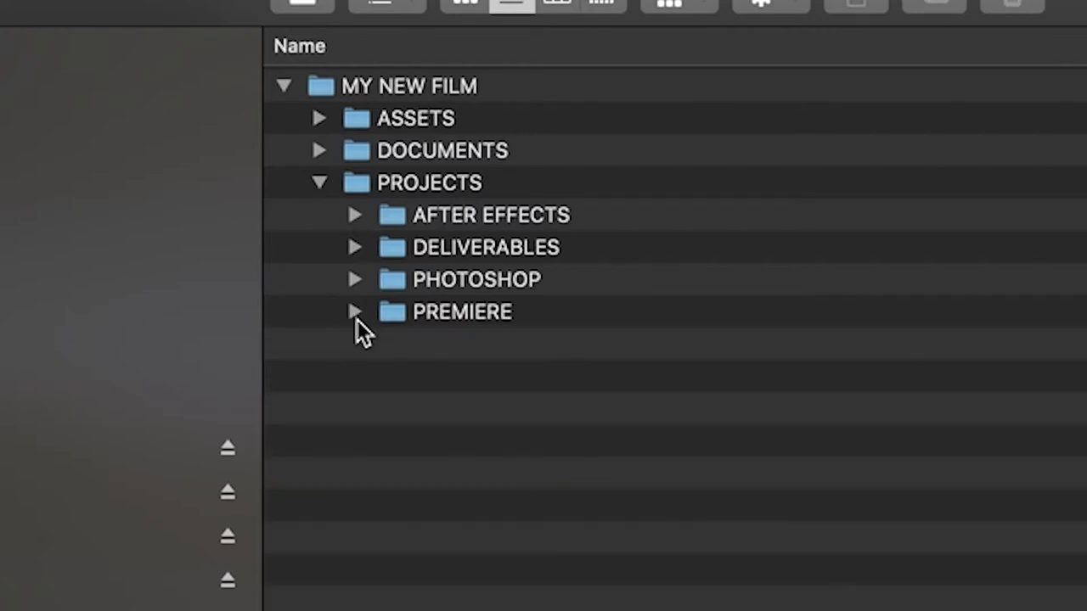
pyautogui.click(353, 244)
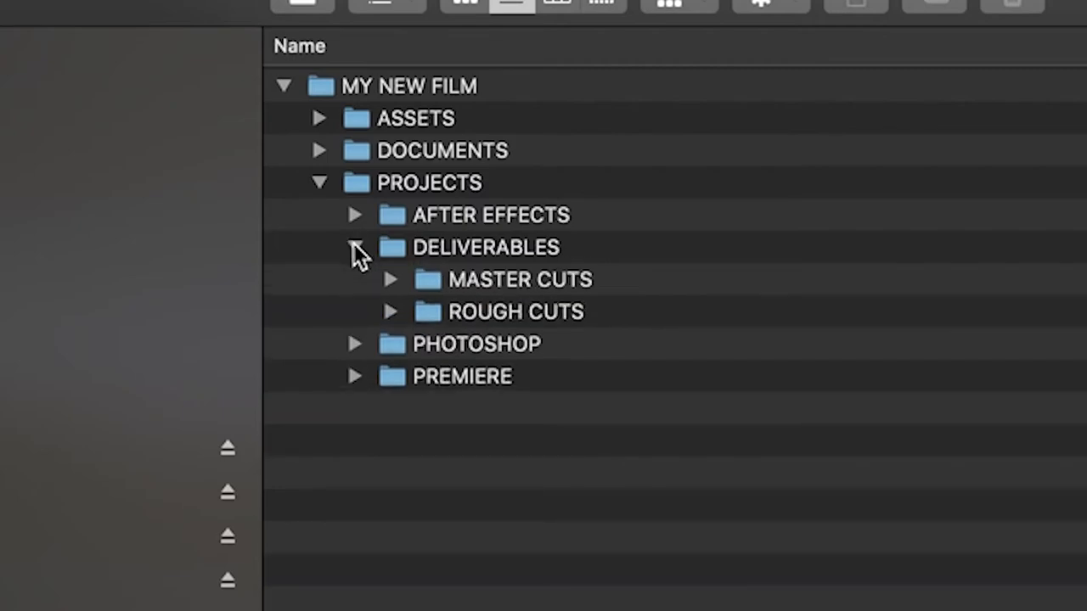
pyautogui.click(354, 246)
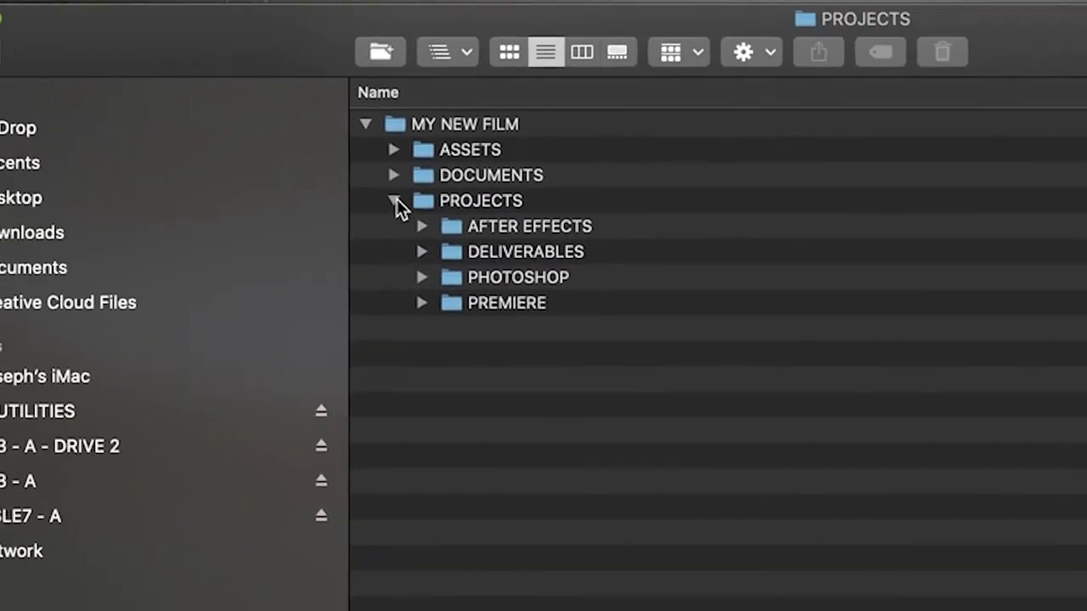
pyautogui.click(395, 201)
pyautogui.click(365, 124)
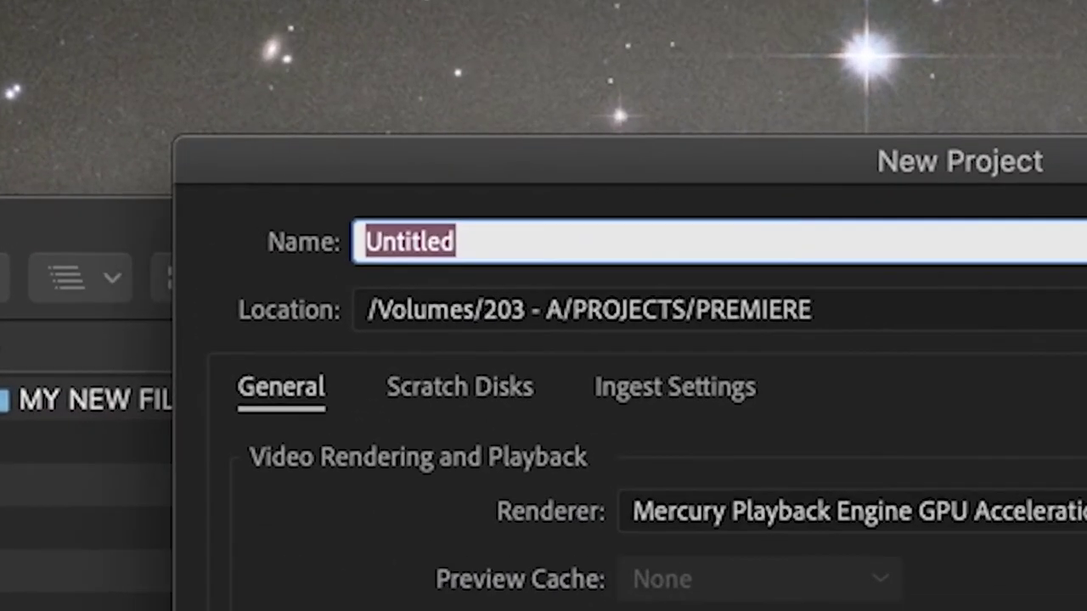
# Step: Create the Premiere project 'MY NEW FILM' saved in MY NEW FILM/PROJECTS/PREMIERE
pyautogui.write('MY NEW FILM')
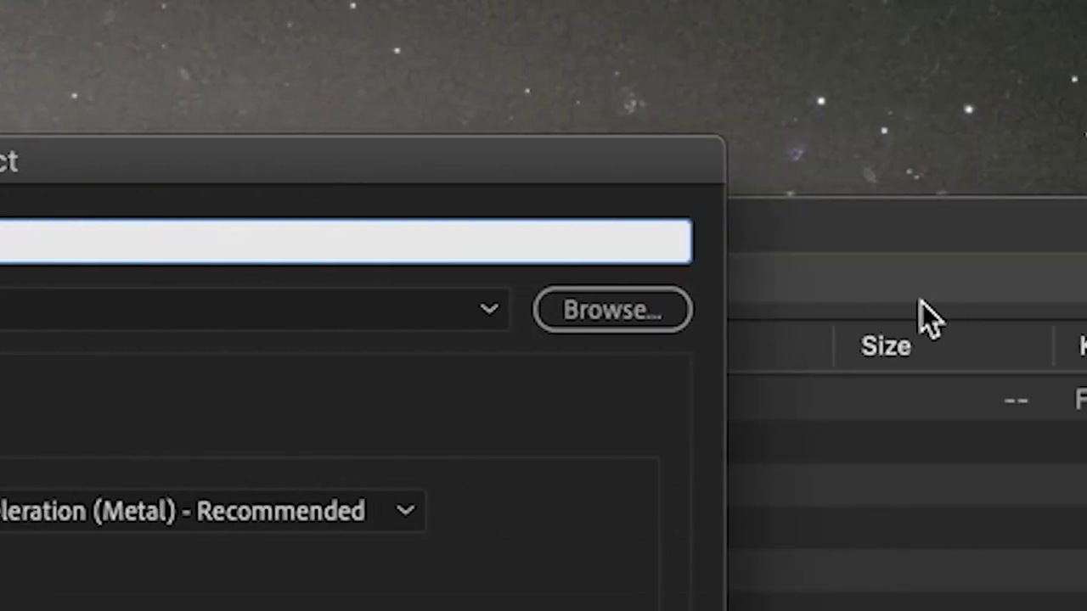
pyautogui.click(631, 318)
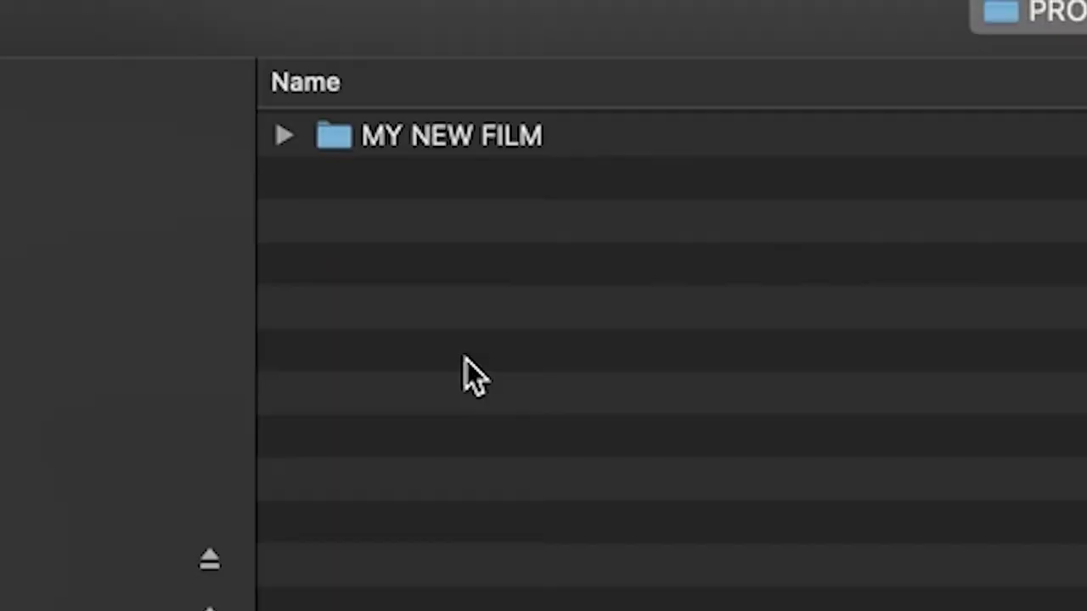
pyautogui.doubleClick(461, 143)
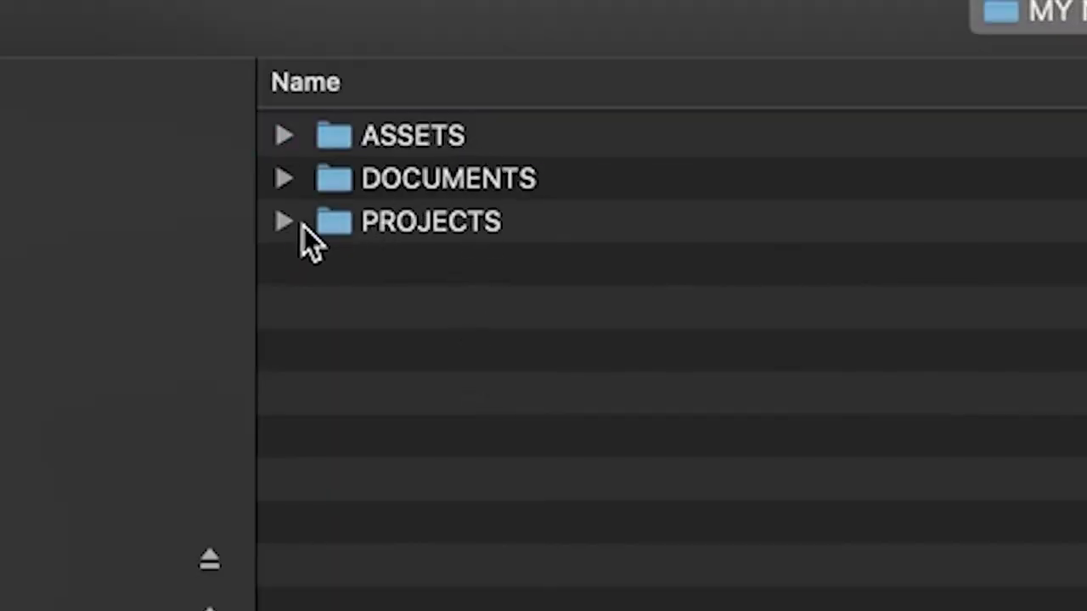
pyautogui.click(286, 223)
pyautogui.click(468, 392)
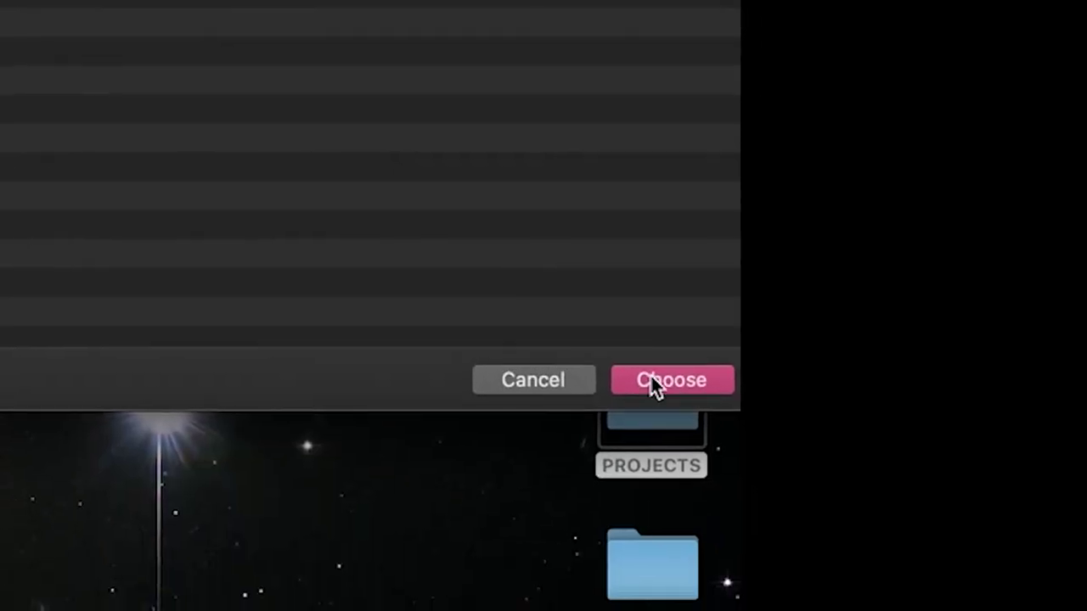
pyautogui.click(651, 381)
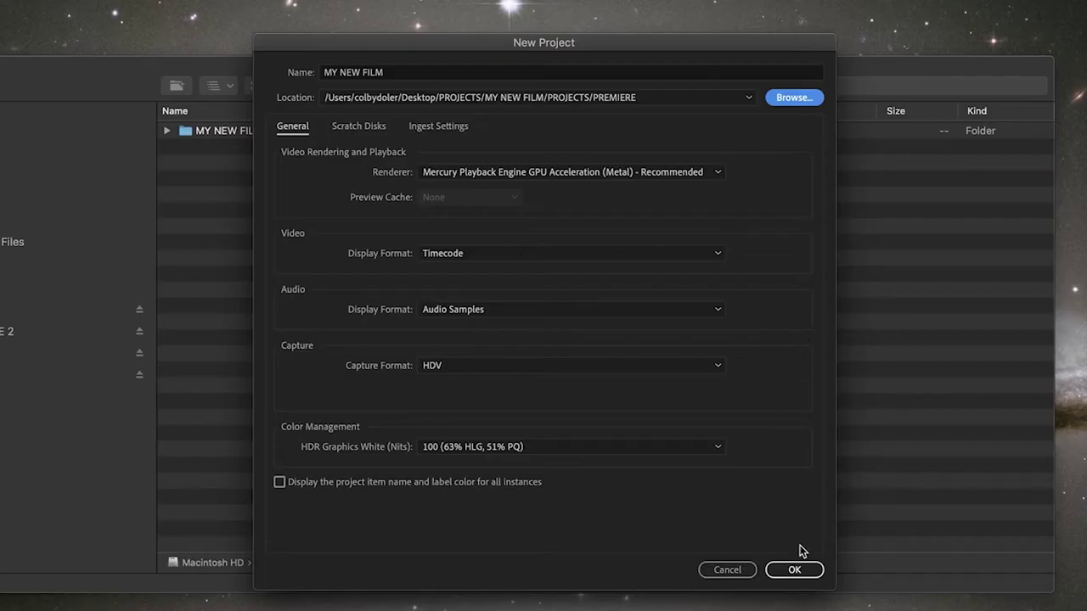
pyautogui.click(796, 570)
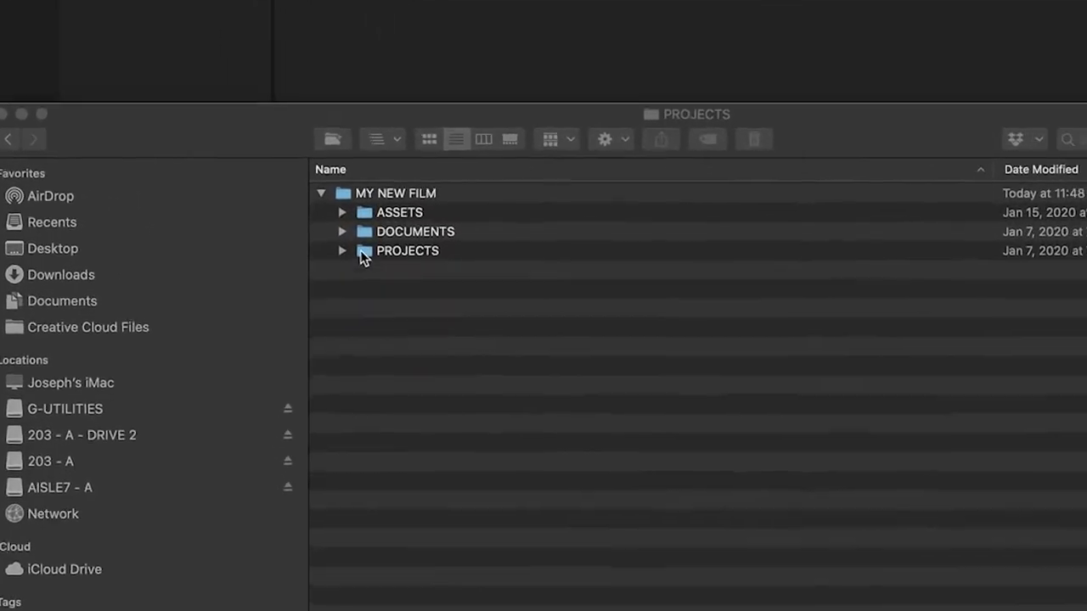
# Step: Drag the DAY 1 folder from ASSETS/FOOTAGE/PICTURE into Premiere's Project panel
pyautogui.click(340, 212)
pyautogui.click(361, 254)
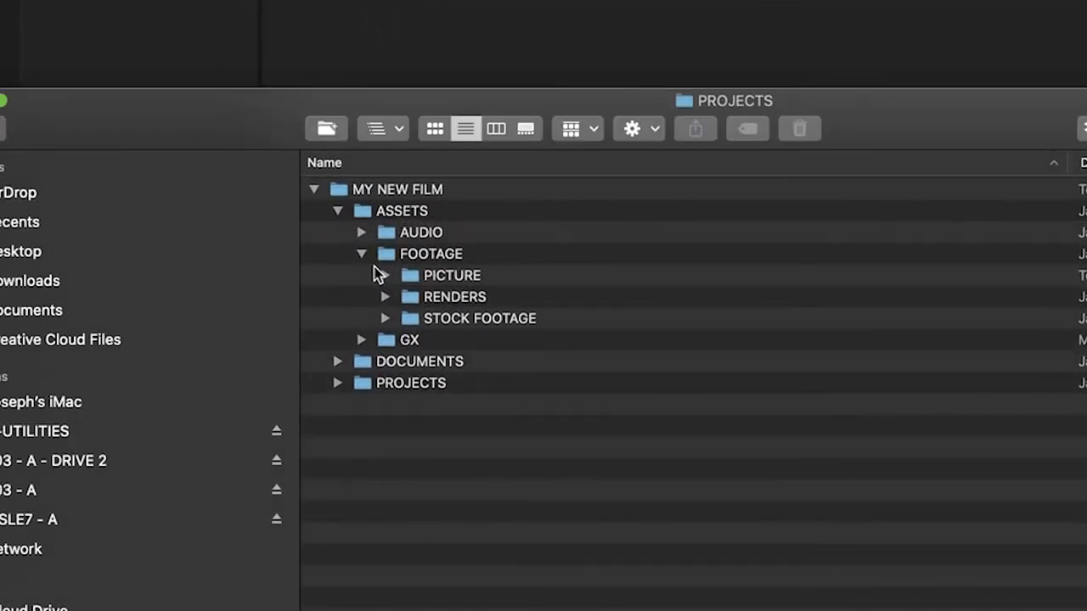
pyautogui.click(383, 275)
pyautogui.click(464, 297)
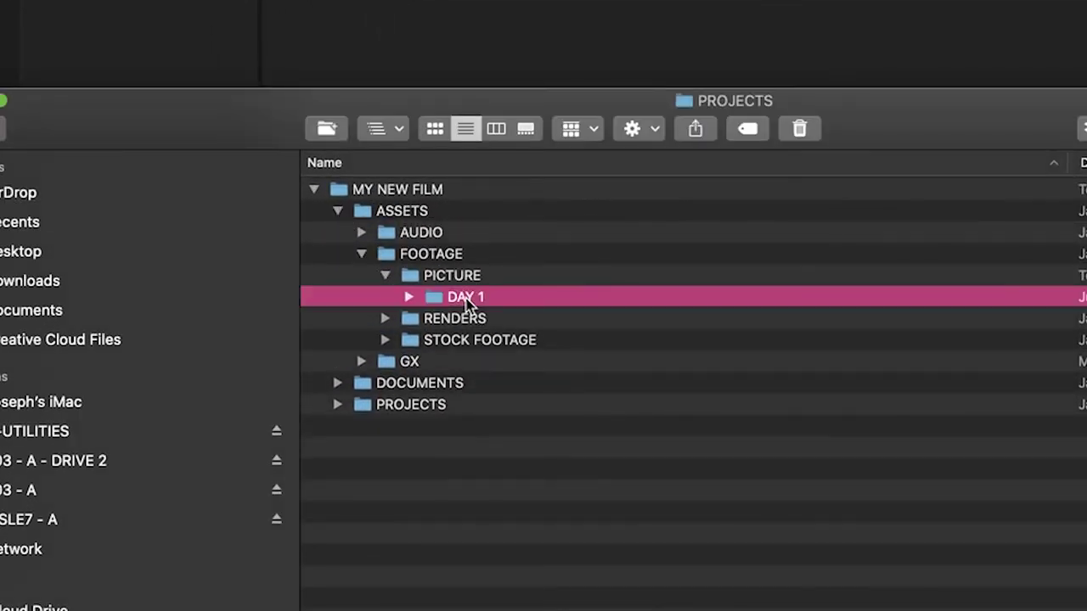
pyautogui.moveTo(561, 214); pyautogui.dragTo(175, 313)
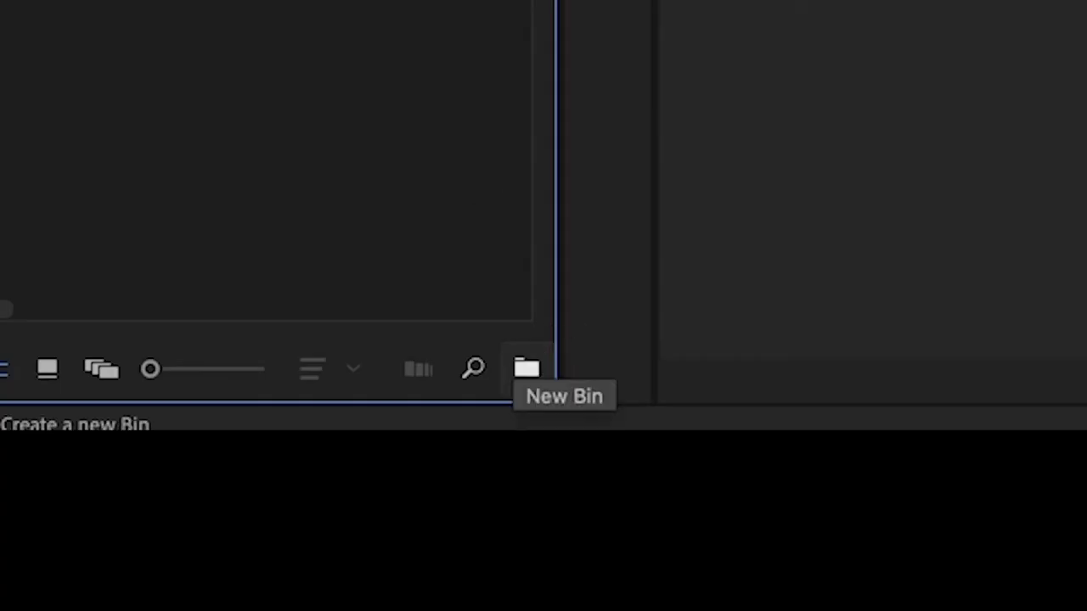
# Step: Create an ASSETS bin and move the DAY 1 footage into it
pyautogui.click(526, 368)
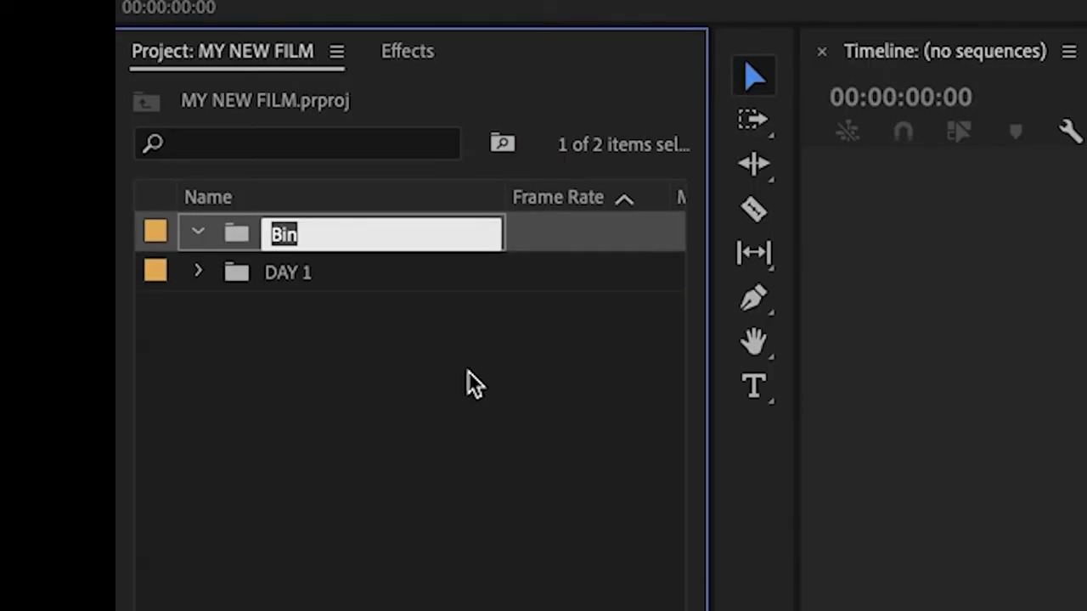
pyautogui.write('ASSETS')
pyautogui.click(314, 299)
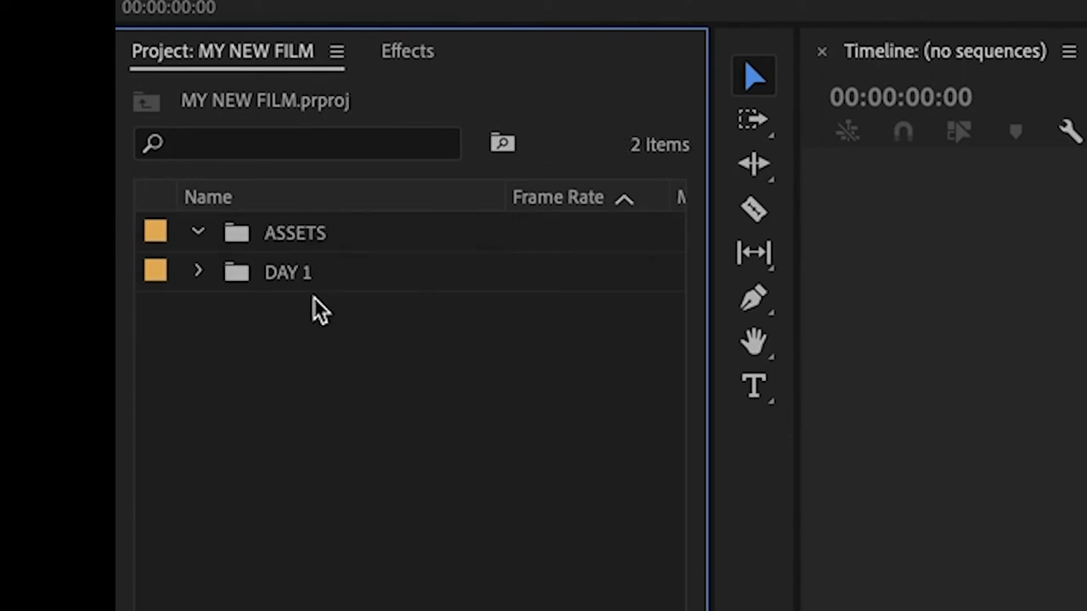
pyautogui.moveTo(304, 277); pyautogui.dragTo(290, 239)
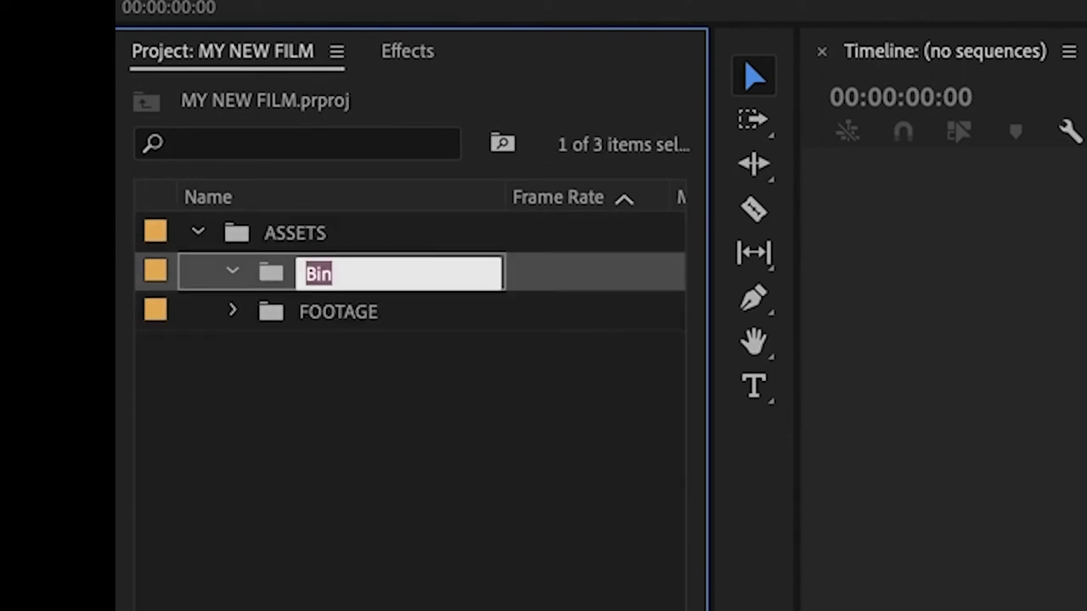
# Step: Name a bin AUDIO, add a SEQUENCES bin, and collapse ASSETS
pyautogui.write('AUDIO')
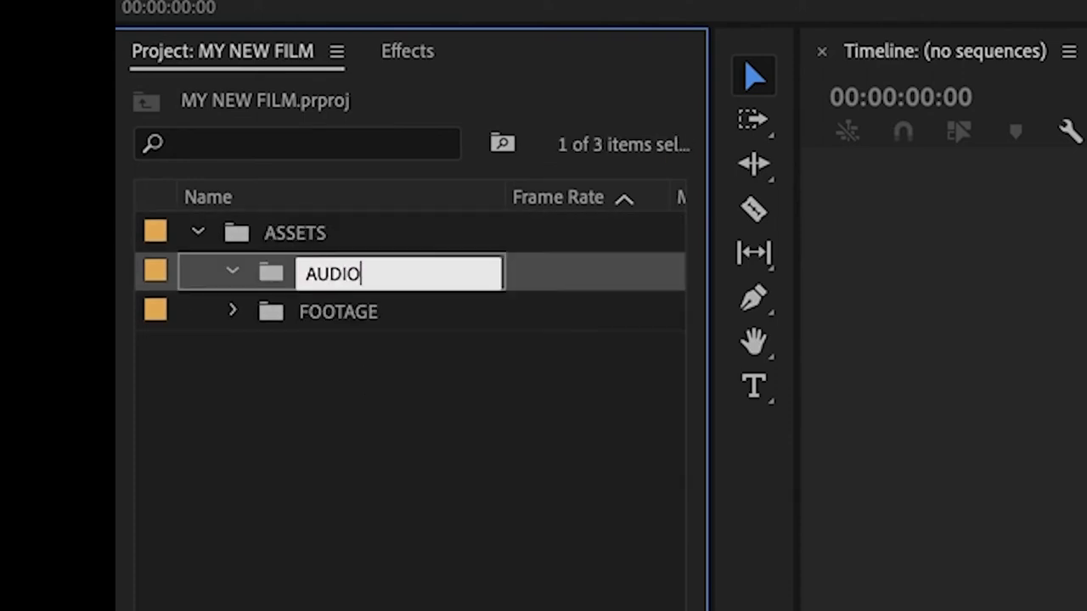
pyautogui.click(474, 448)
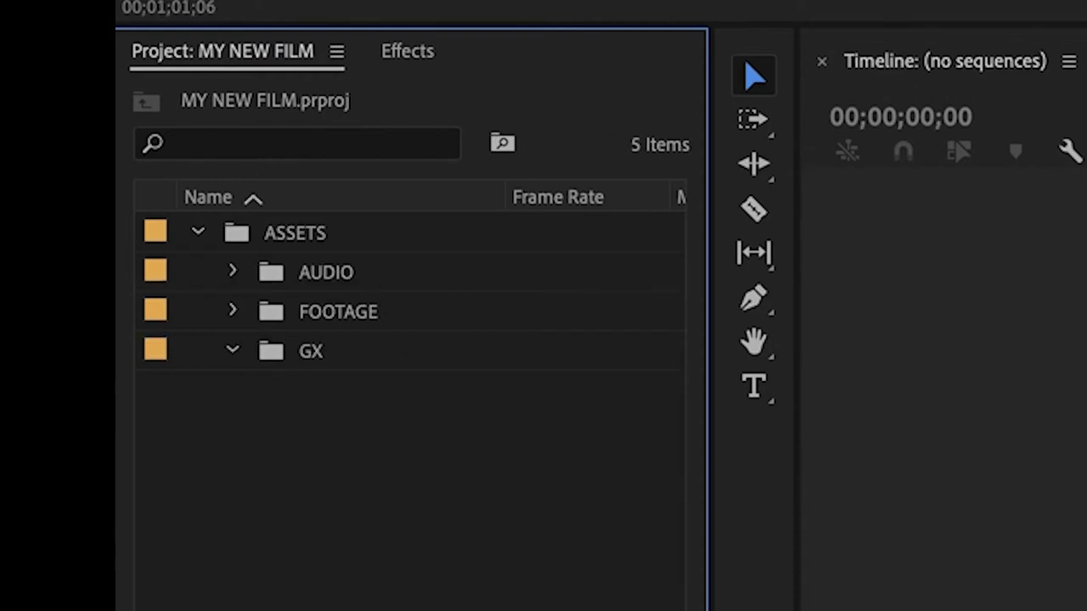
pyautogui.hotkey('ctrl', 'b')
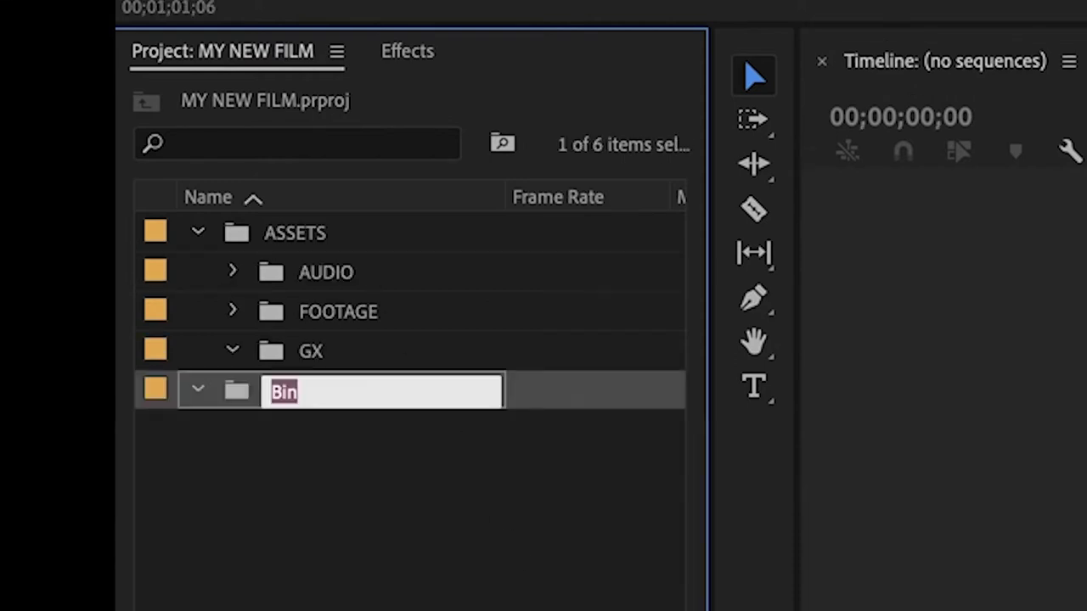
pyautogui.write('SEQUENCES')
pyautogui.press('Return')
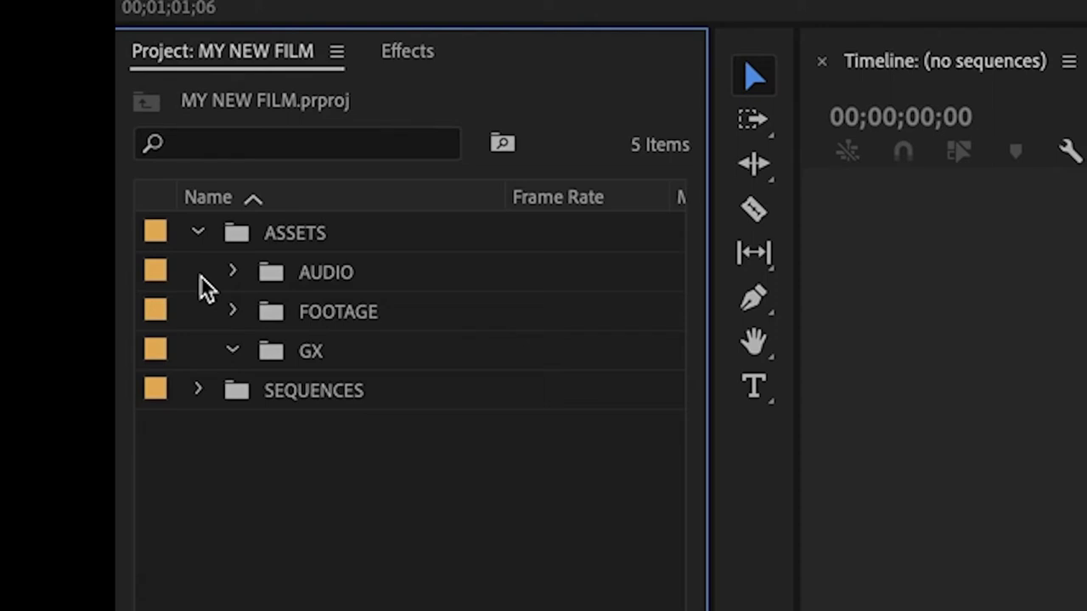
pyautogui.click(197, 233)
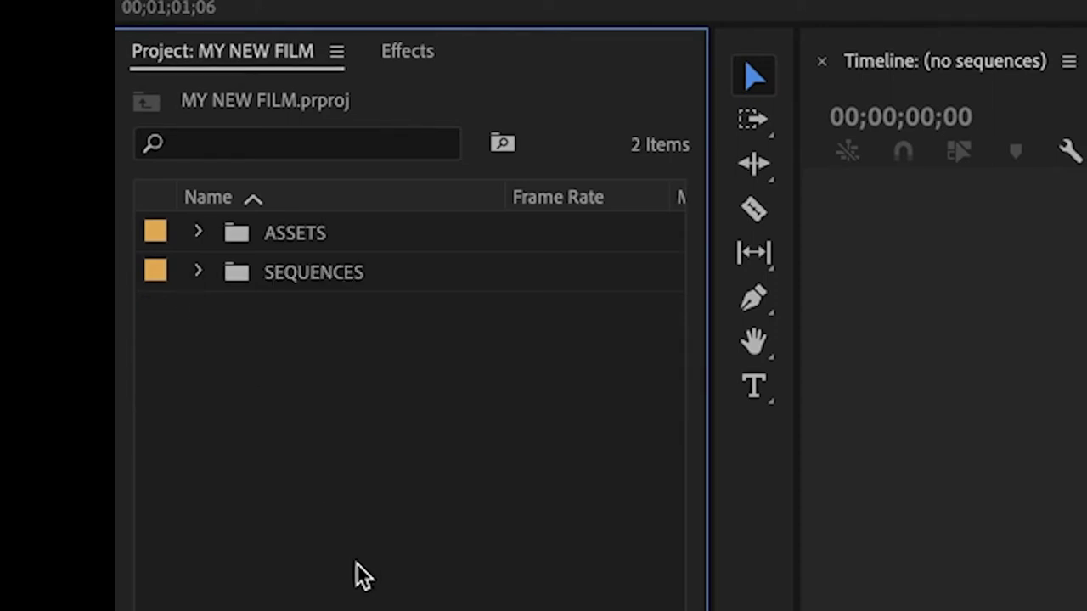
# Step: Add a new sequence named MY NEW FILM via New Item > Sequence and move it into SEQUENCES
pyautogui.rightClick(330, 358)
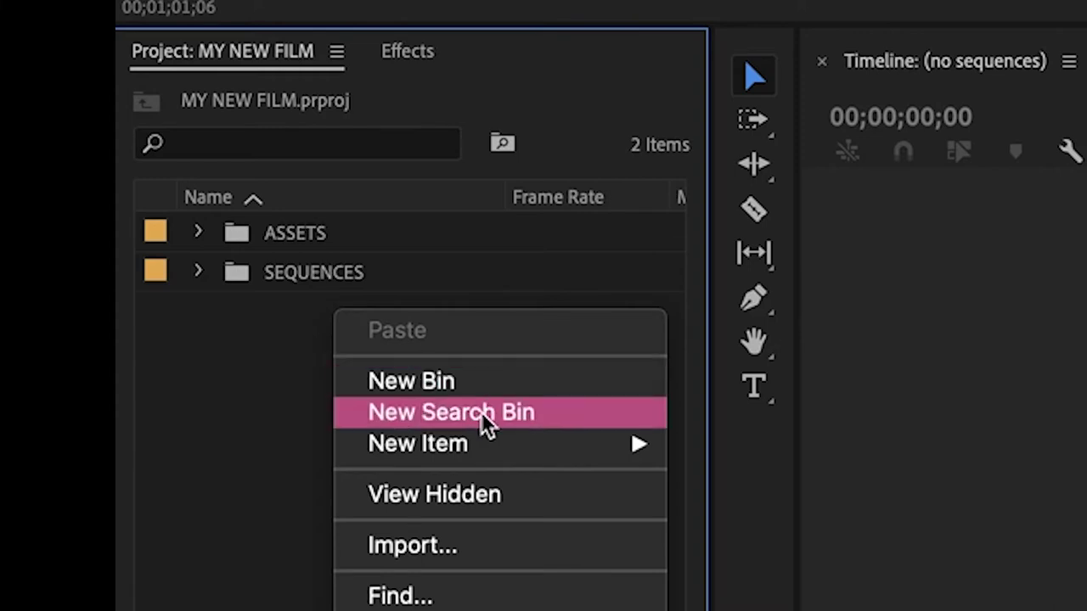
pyautogui.moveTo(488, 443)
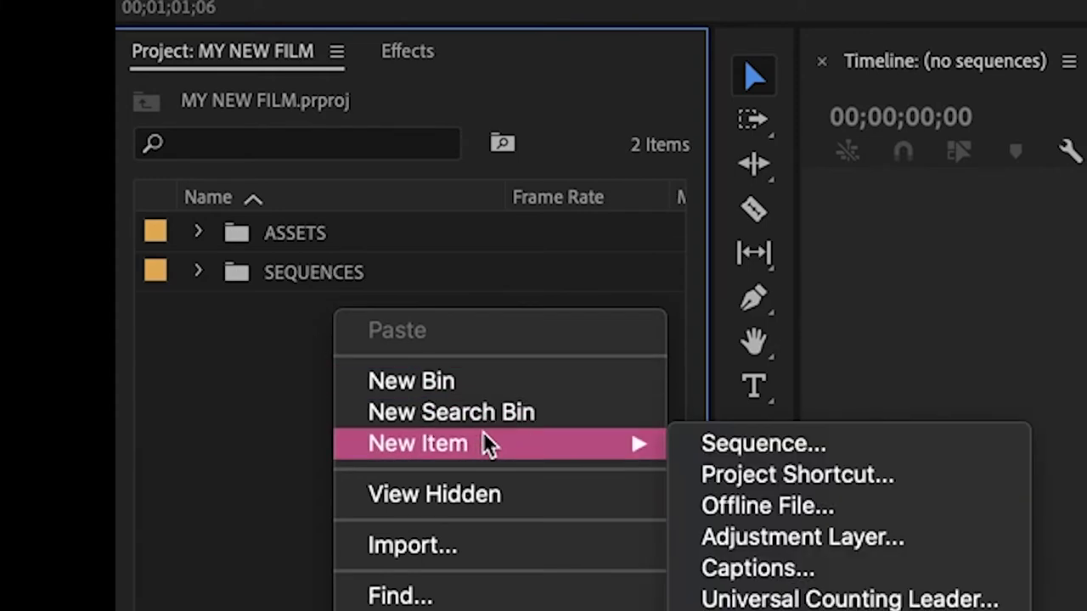
pyautogui.click(753, 445)
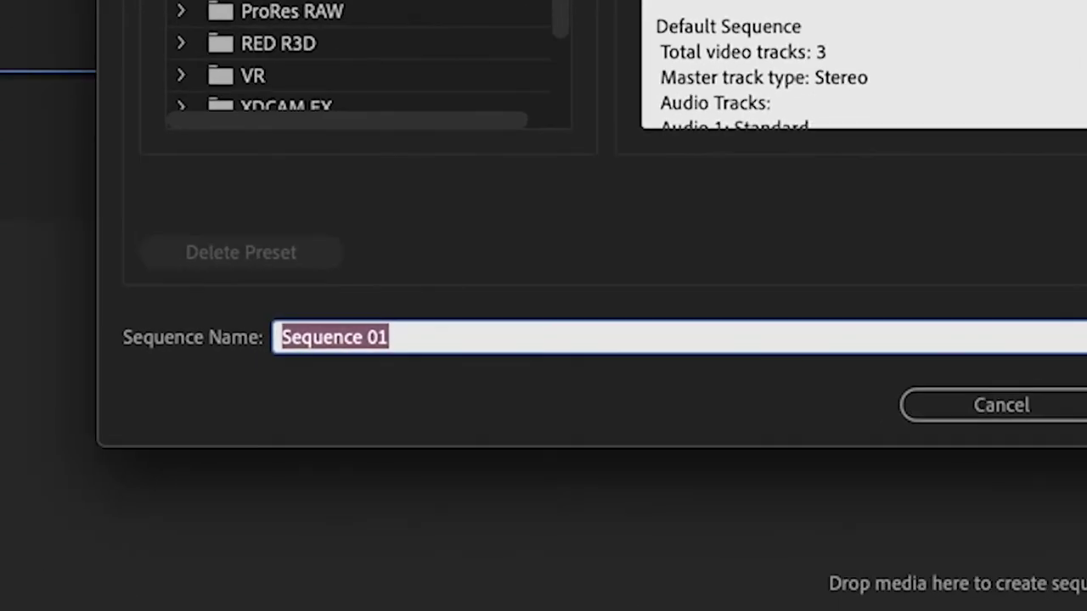
pyautogui.write('M')
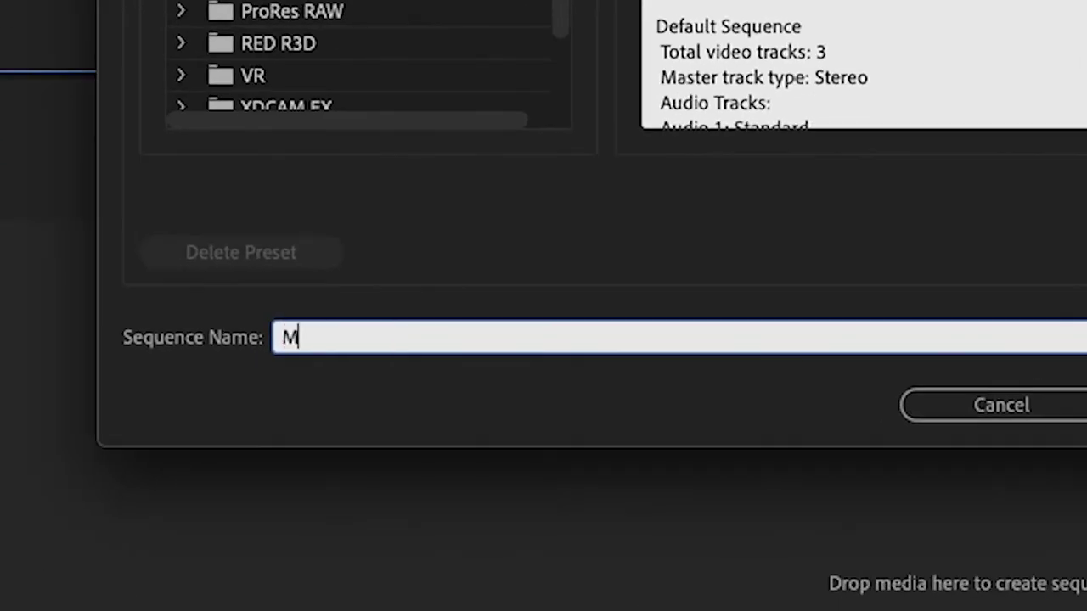
pyautogui.write('Y NEW FILM')
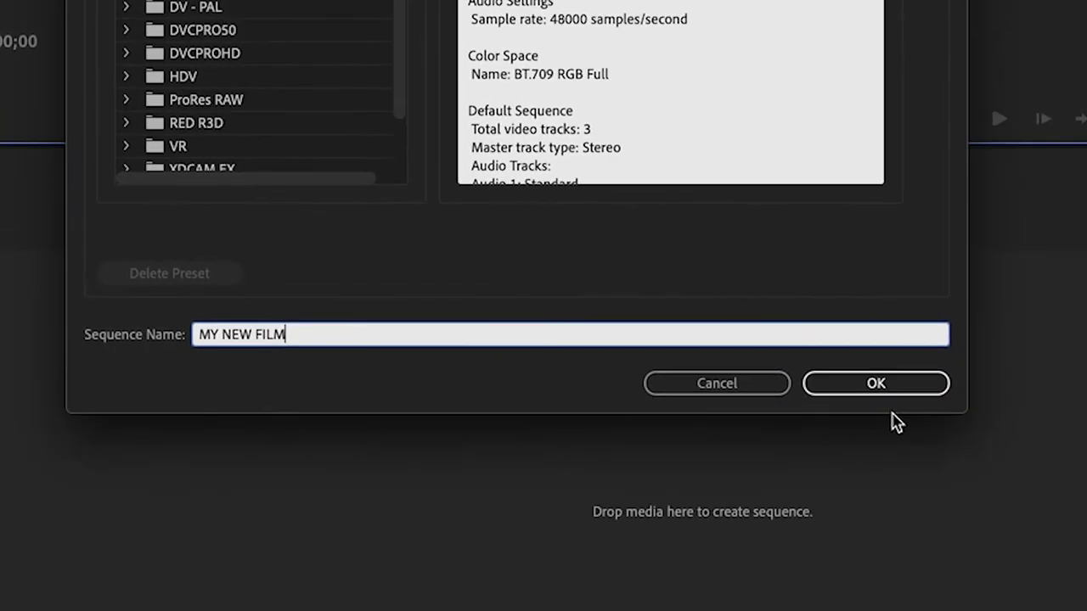
pyautogui.click(912, 393)
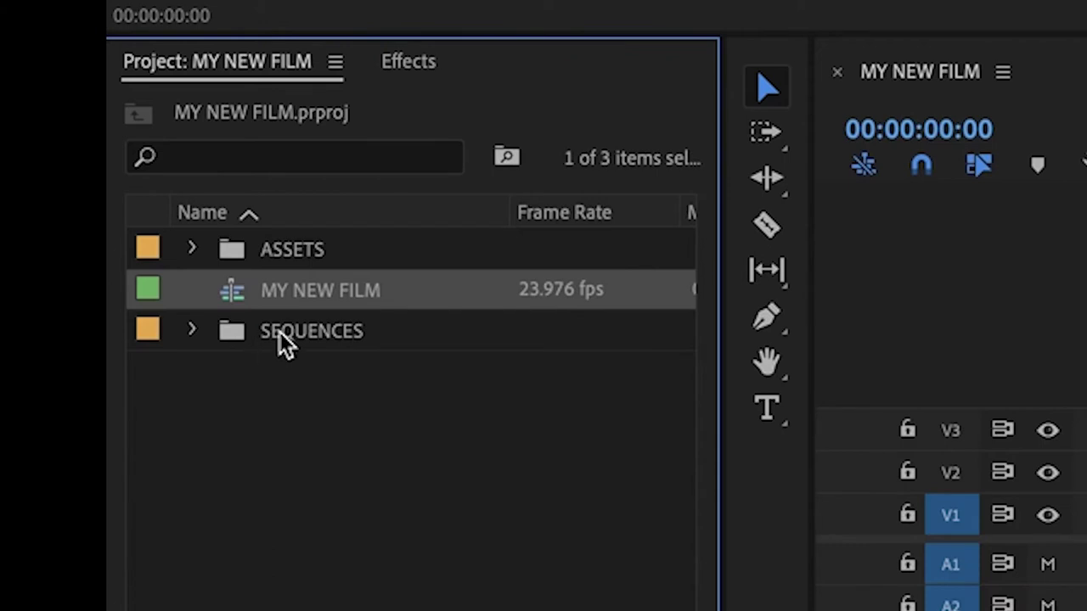
pyautogui.moveTo(280, 306); pyautogui.dragTo(194, 297)
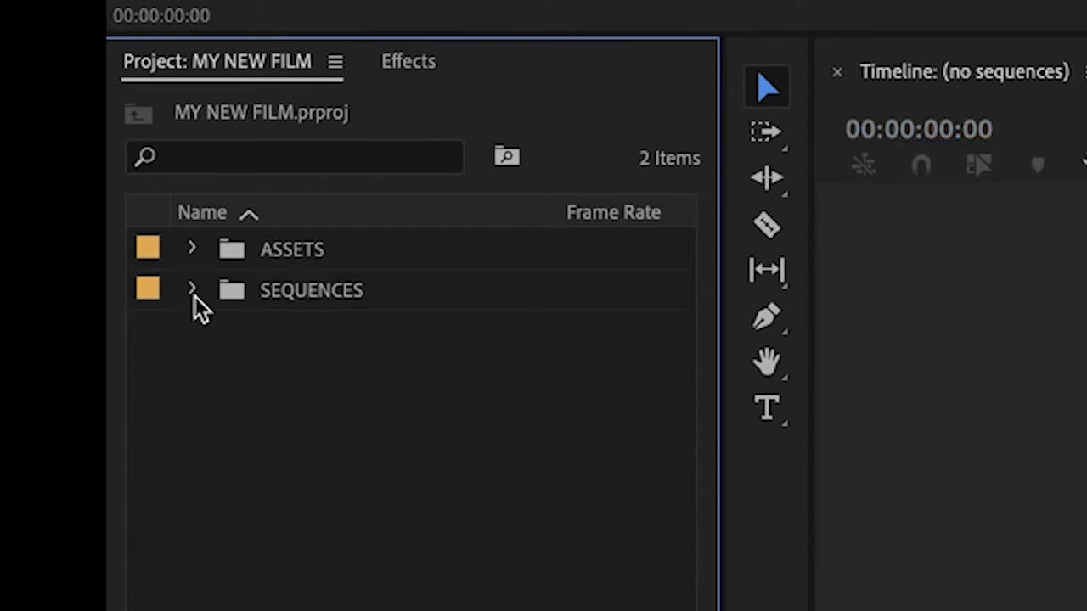
# Step: Open the MY NEW FILM sequence and drag IMG_0124.MOV from FOOTAGE to the timeline start
pyautogui.click(194, 293)
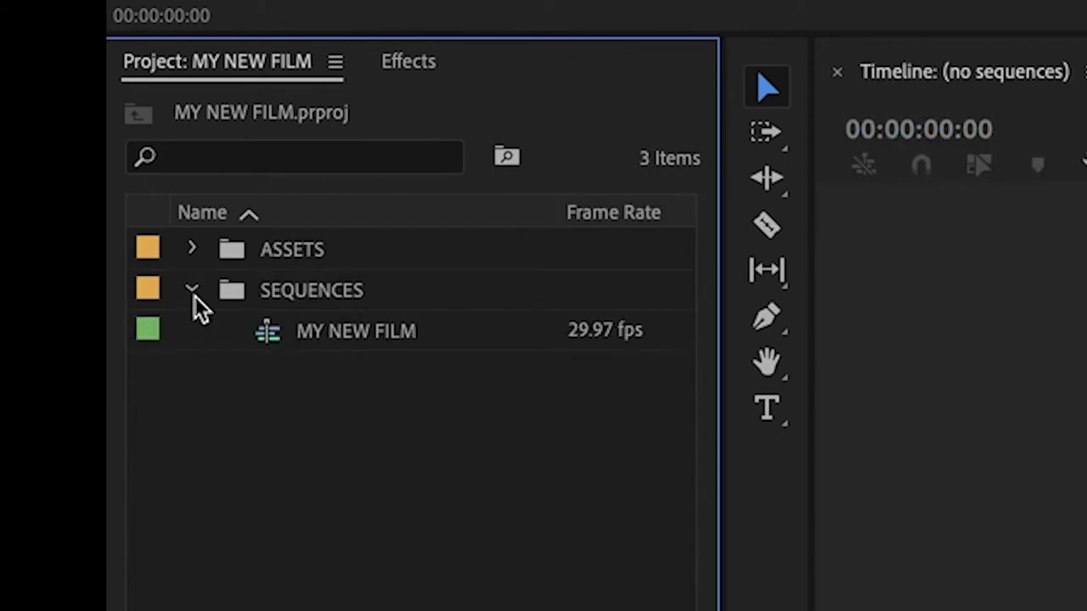
pyautogui.doubleClick(354, 334)
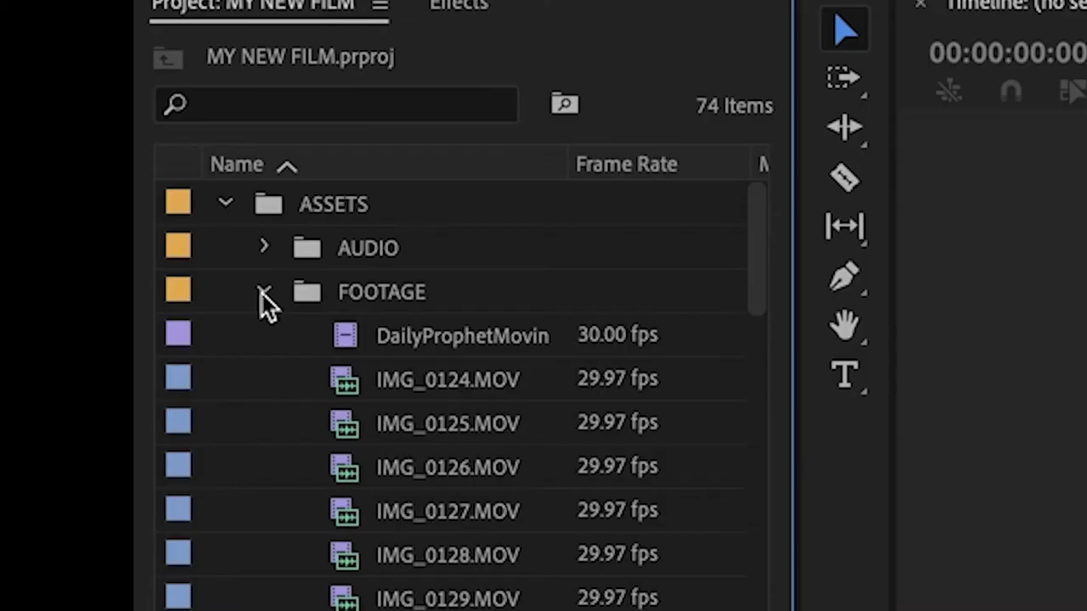
pyautogui.click(263, 292)
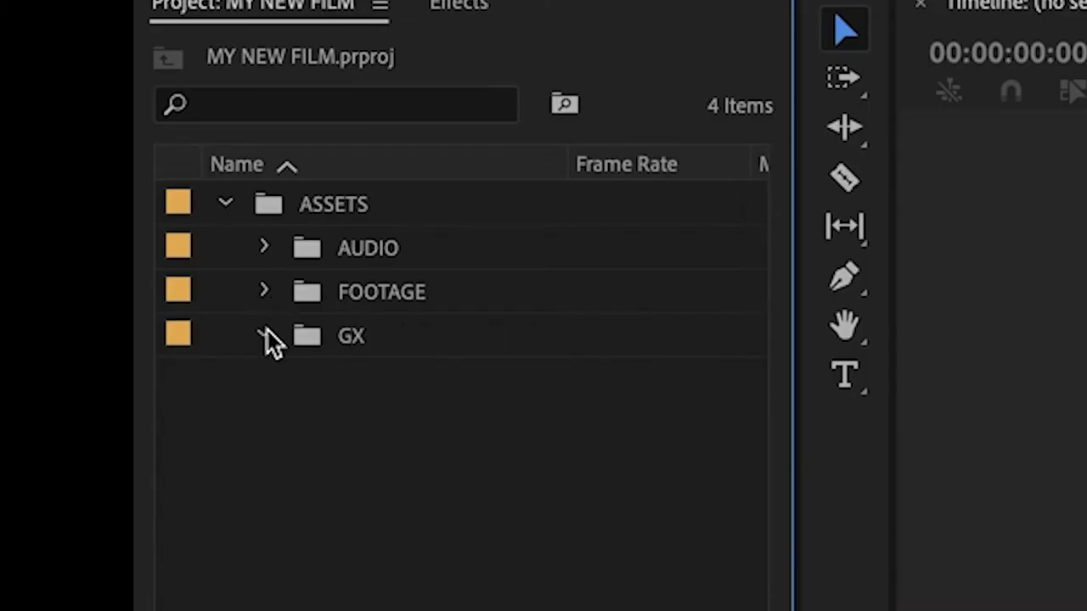
pyautogui.click(263, 292)
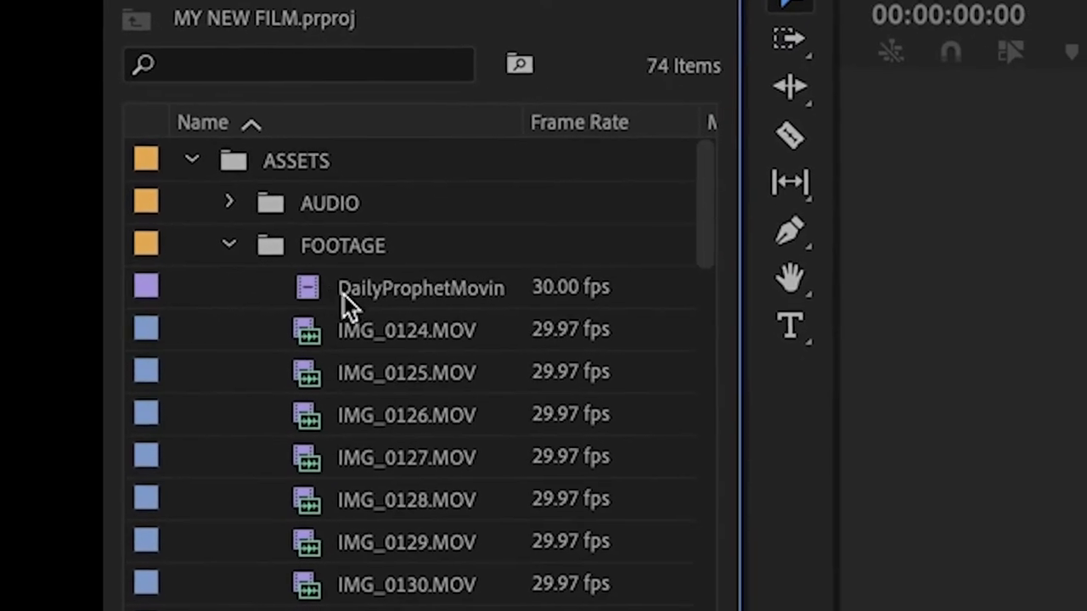
pyautogui.moveTo(360, 297); pyautogui.dragTo(493, 301)
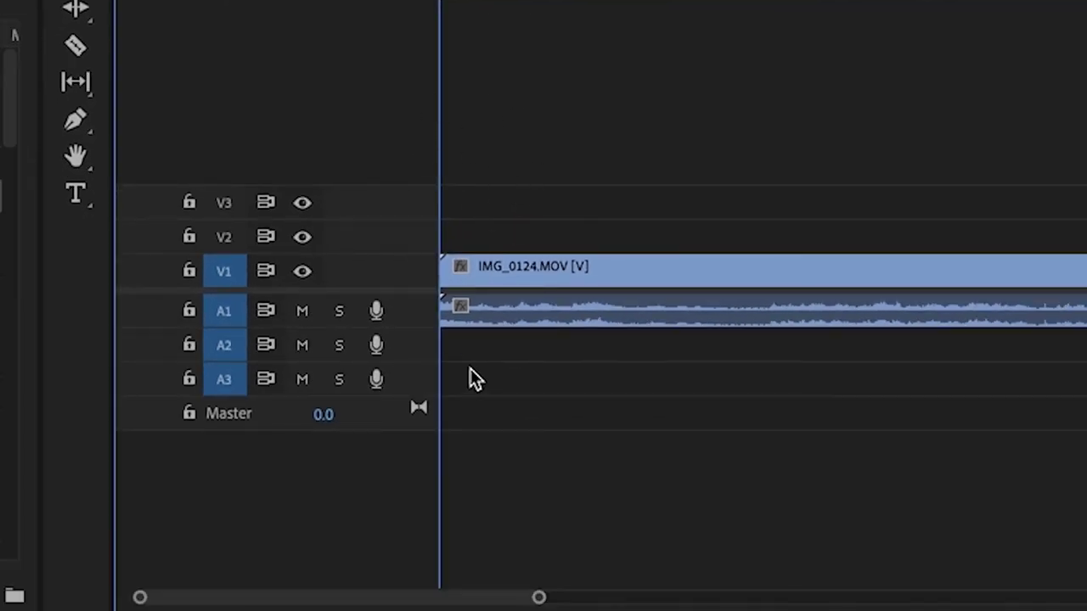
# Step: Return the clip's audio to A1, then snap IMG_0125.MOV right after IMG_0124
pyautogui.moveTo(501, 314); pyautogui.dragTo(524, 393)
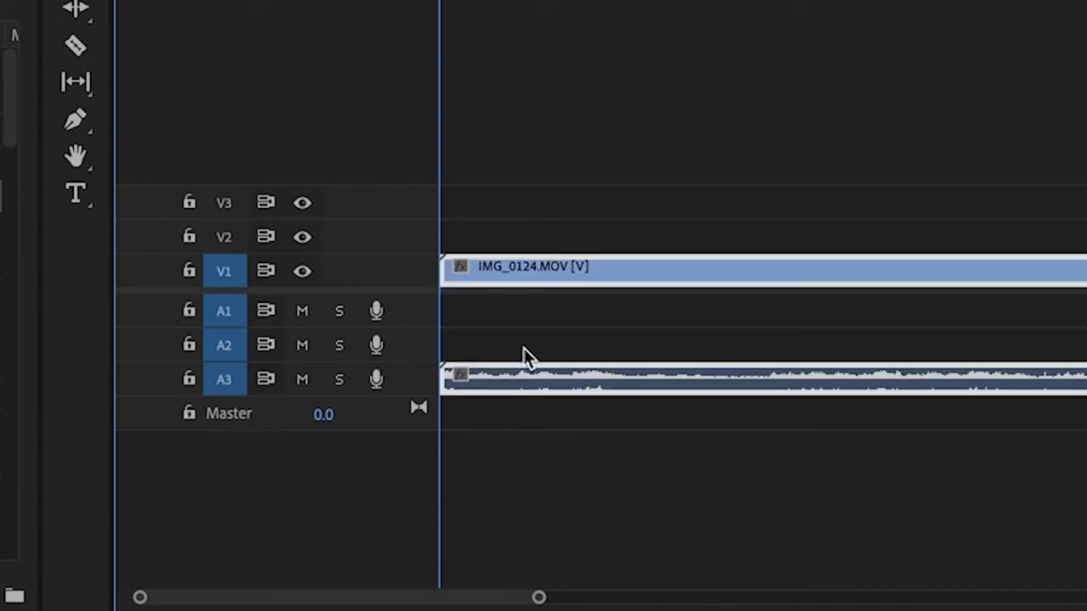
pyautogui.moveTo(526, 378); pyautogui.dragTo(550, 360)
pyautogui.click(153, 401)
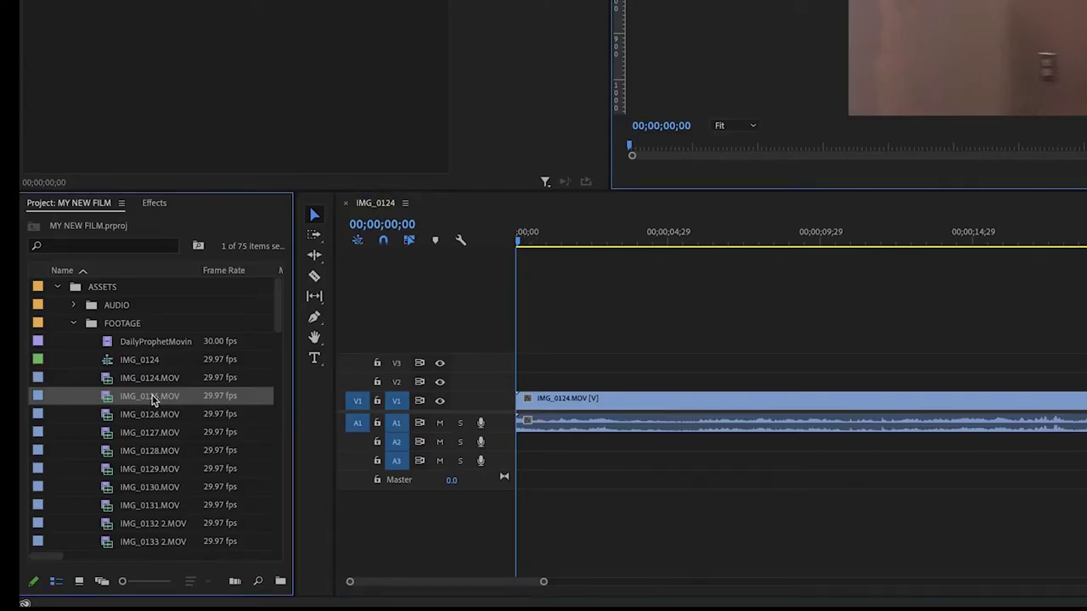
pyautogui.moveTo(153, 400); pyautogui.dragTo(1086, 422)
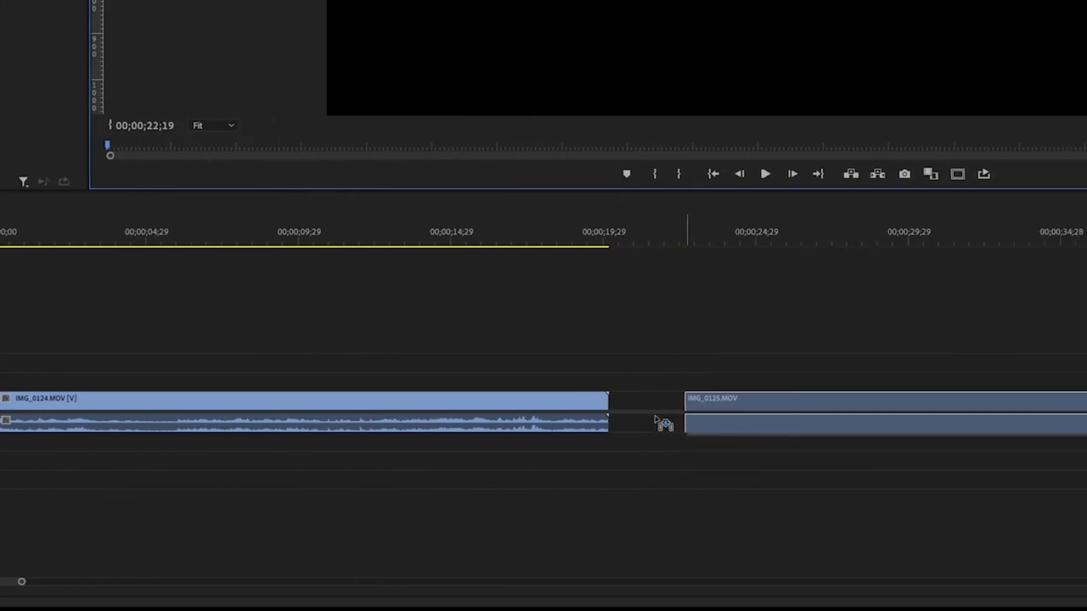
pyautogui.moveTo(628, 421); pyautogui.dragTo(613, 414)
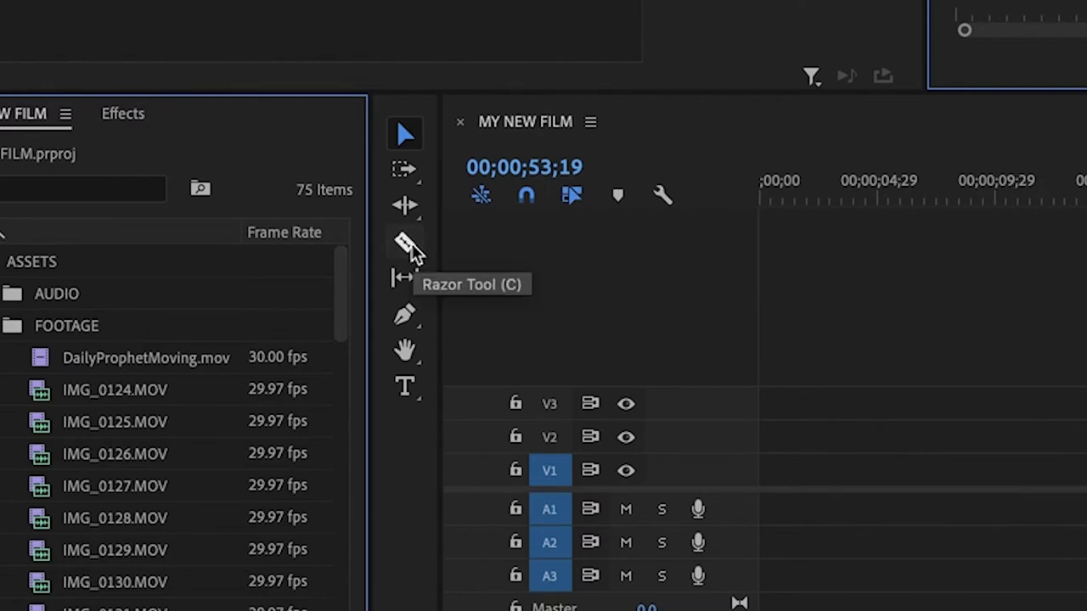
# Step: Razor-split IMG_0127 partway through and IMG_0129 near its start
pyautogui.click(406, 245)
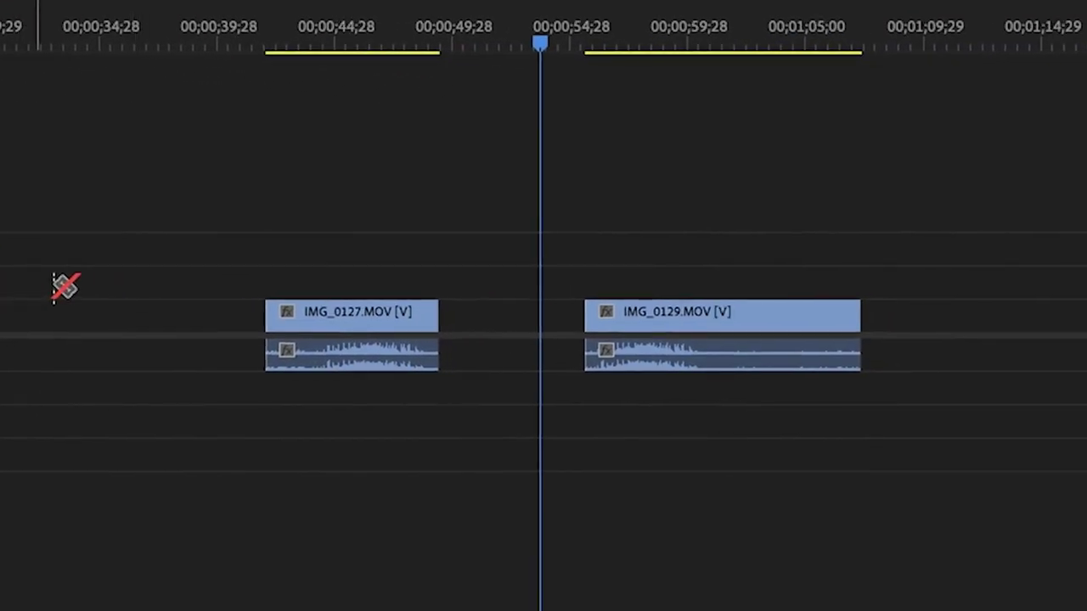
pyautogui.click(378, 316)
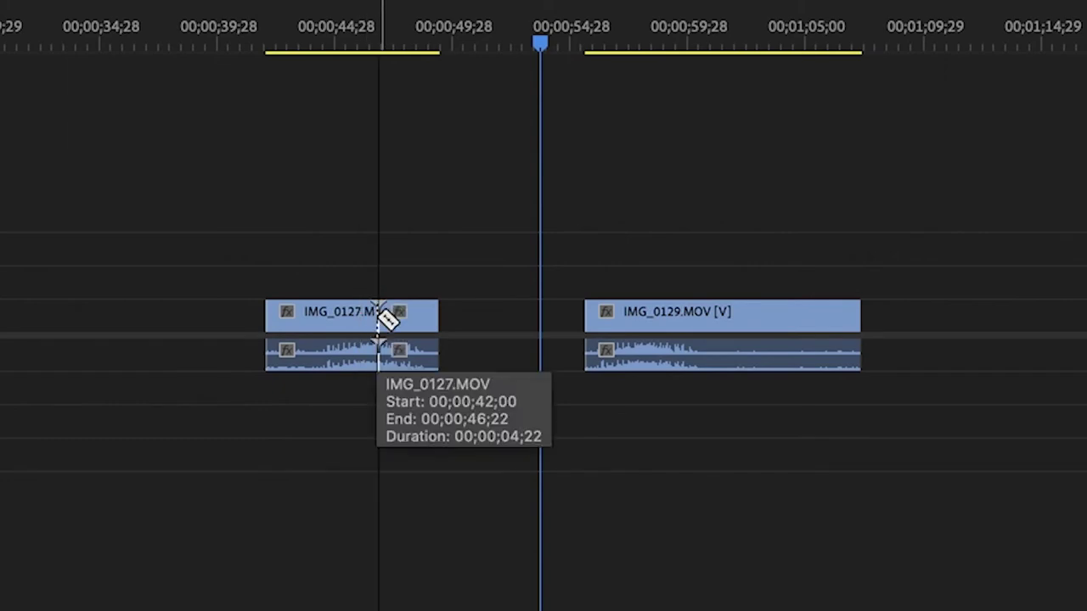
pyautogui.click(643, 321)
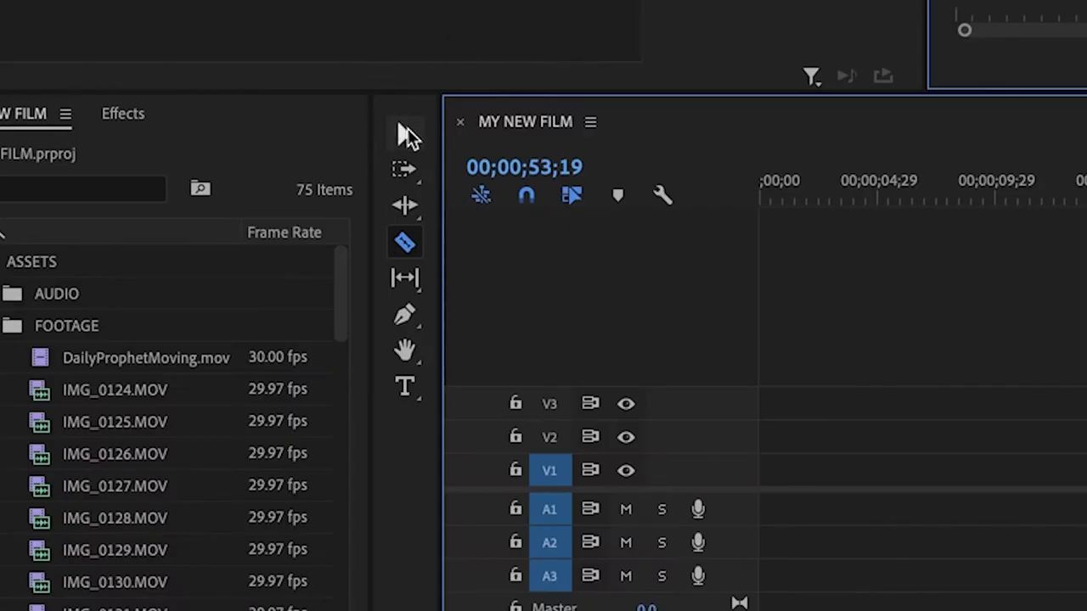
# Step: Cut the unwanted pieces of IMG_0127 and IMG_0129 and move the shortened IMG_0127
pyautogui.click(405, 133)
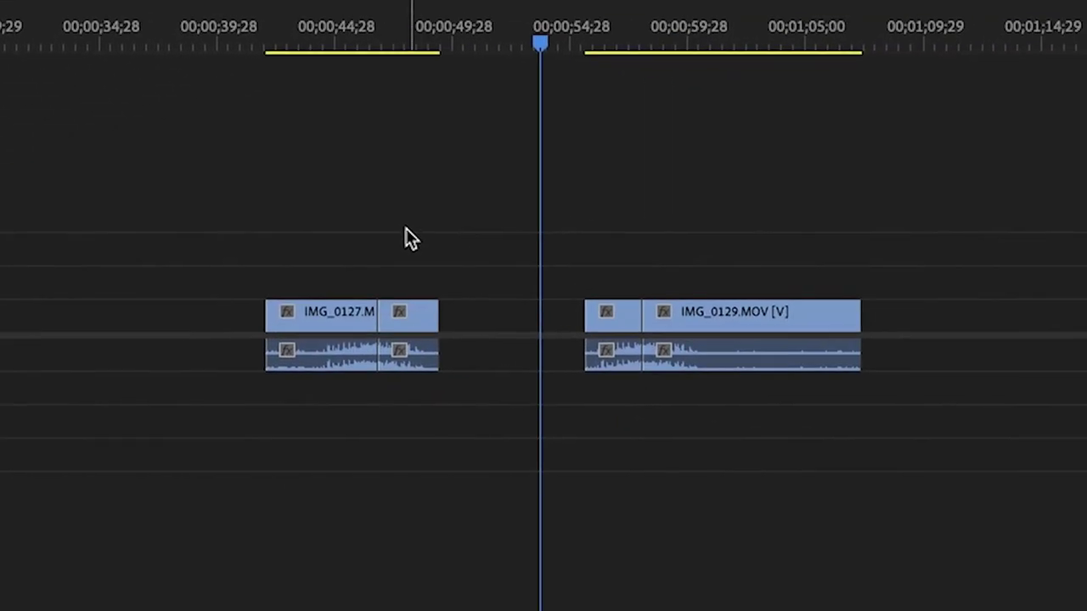
pyautogui.moveTo(402, 210); pyautogui.dragTo(603, 383)
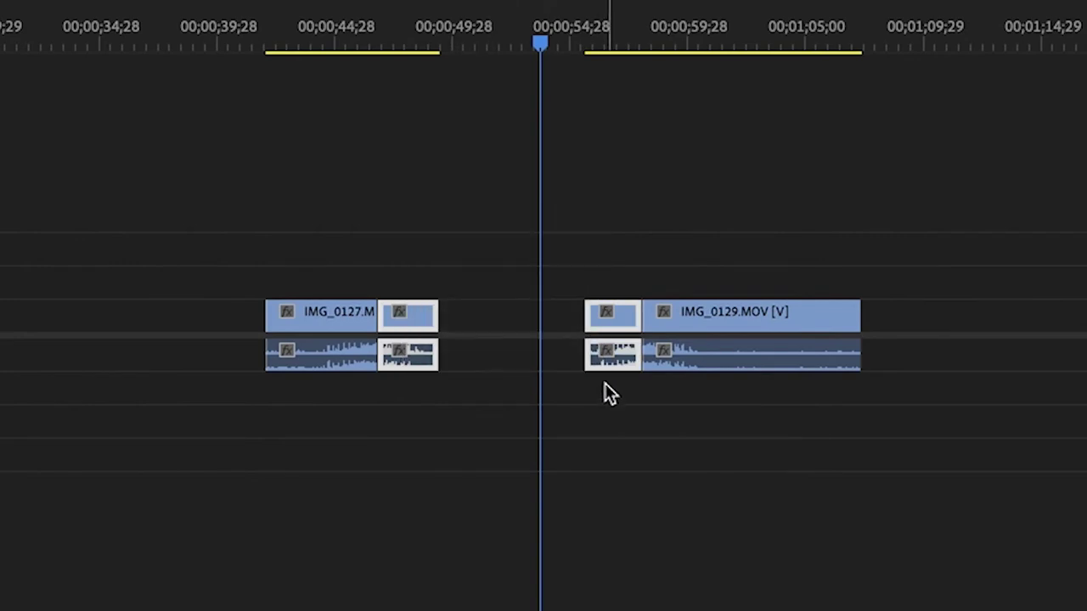
pyautogui.rightClick(620, 324)
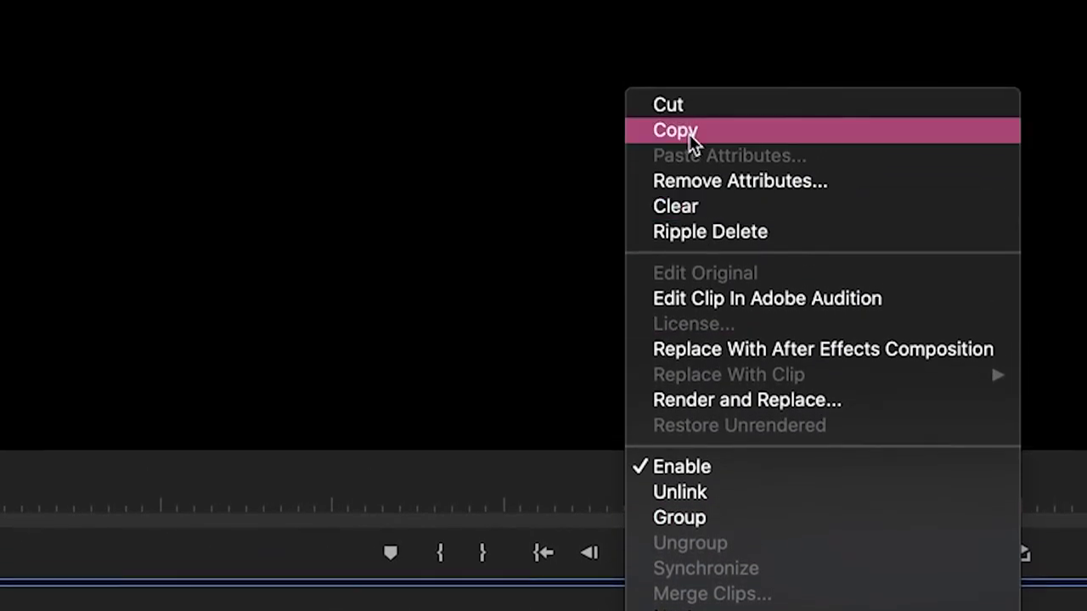
pyautogui.click(669, 105)
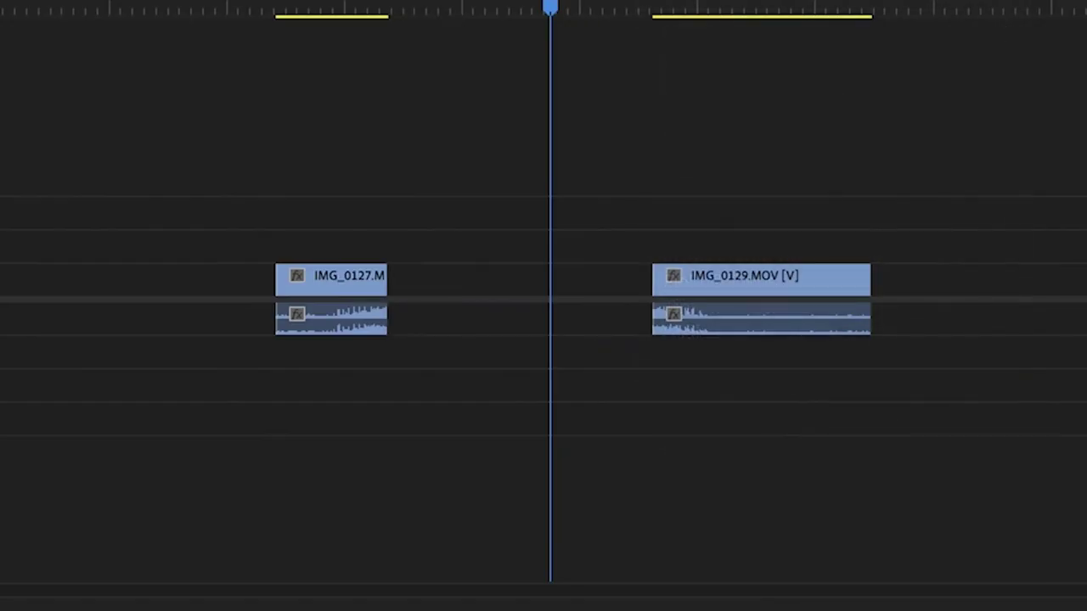
pyautogui.moveTo(255, 184)
pyautogui.mouseDown()
pyautogui.moveTo(333, 306)
pyautogui.moveTo(333, 326)
pyautogui.moveTo(597, 329)
pyautogui.mouseUp()
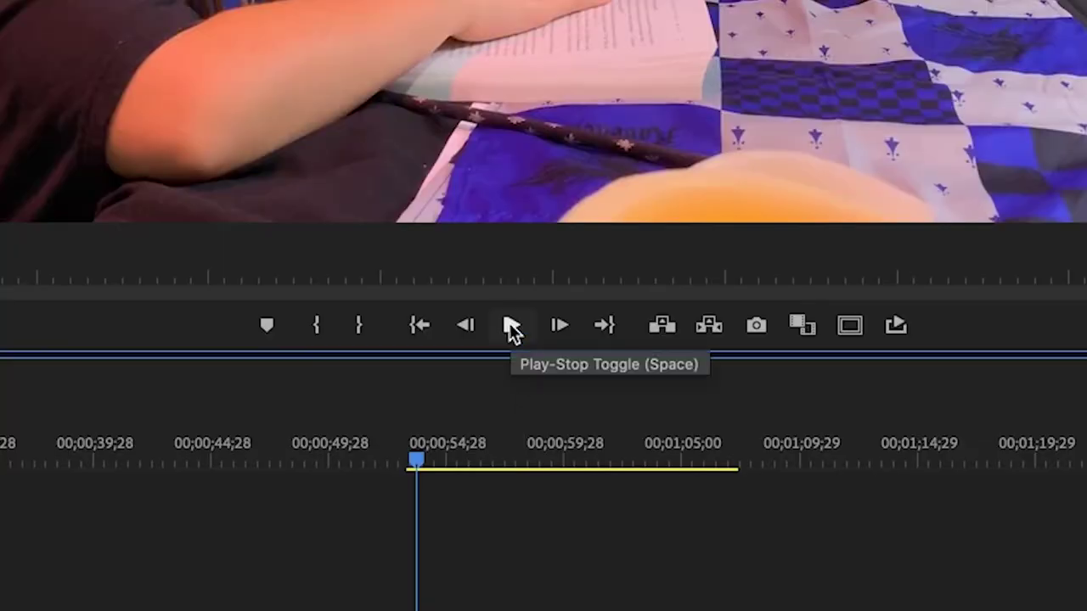
# Step: Play back the sequence in the Program Monitor to review the IMG_0127/IMG_0129 cut
pyautogui.click(511, 325)
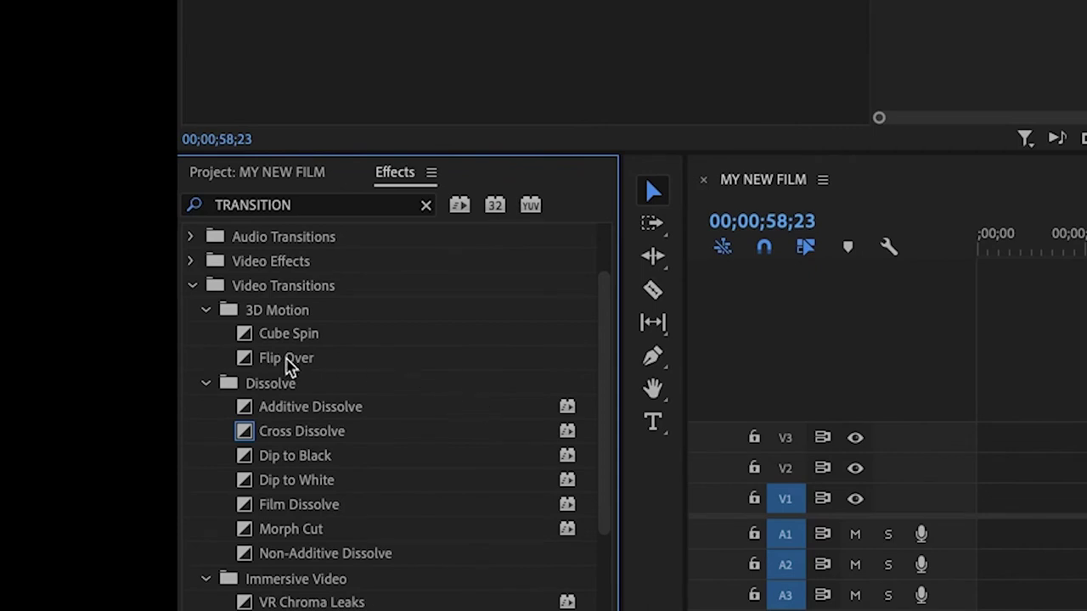
# Step: Place a Flip Over transition on the IMG_0127/IMG_0129 cut and jump back just before it
pyautogui.moveTo(280, 365); pyautogui.dragTo(513, 318)
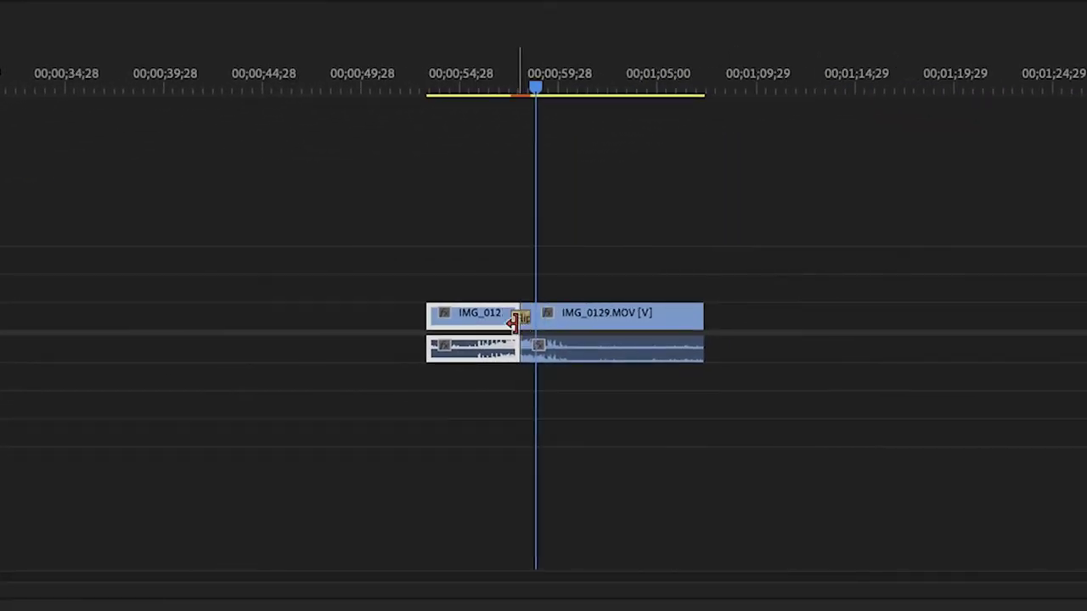
pyautogui.click(405, 88)
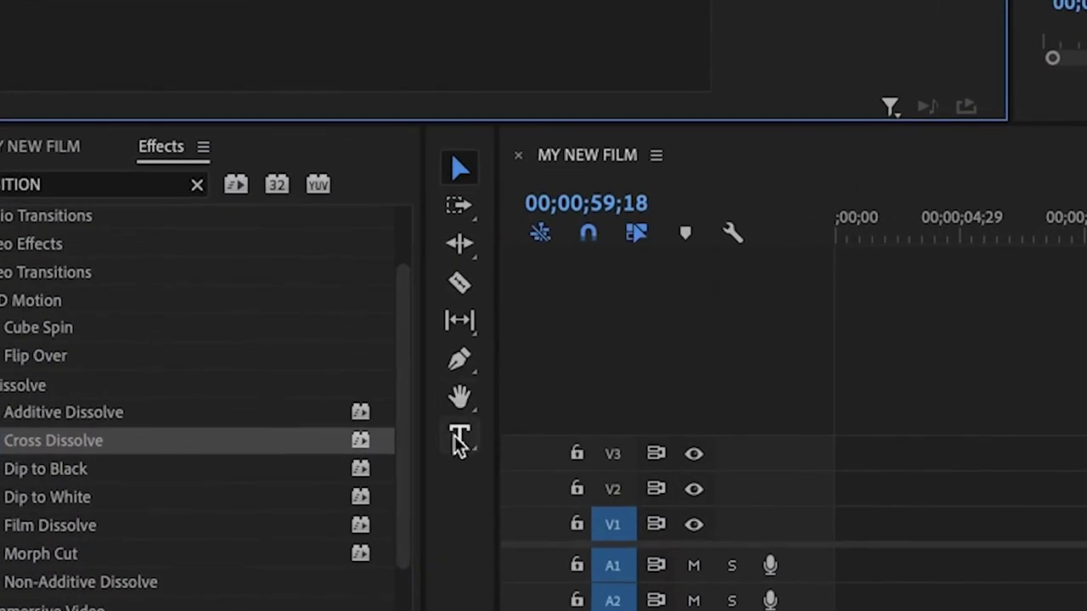
# Step: Type the title 'MY NEW FILM!' on the frame, then slide its V2 clip to start before IMG_0127
pyautogui.click(162, 473)
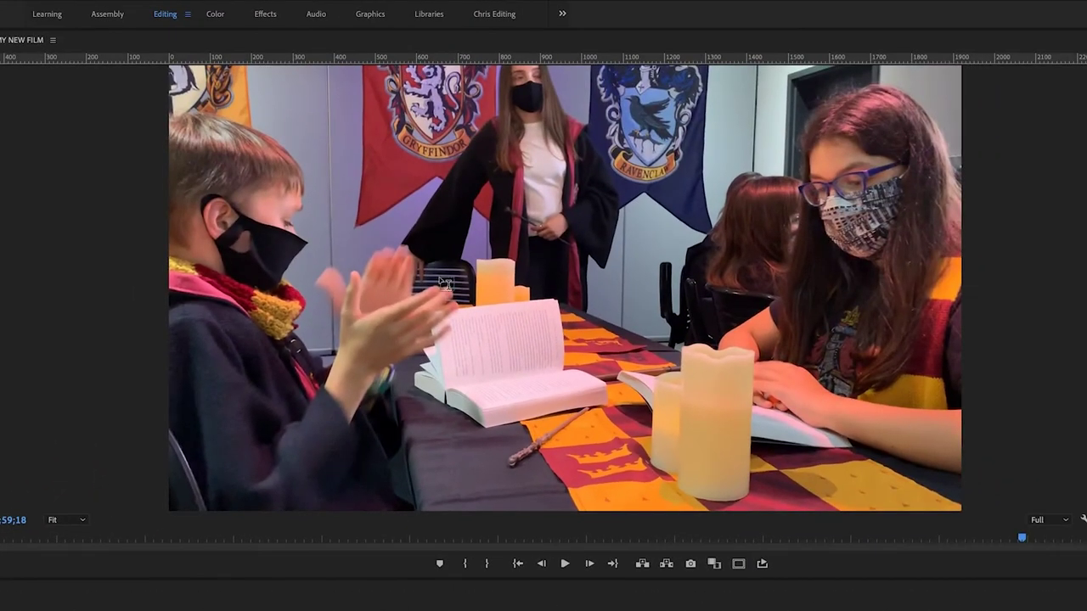
pyautogui.click(440, 273)
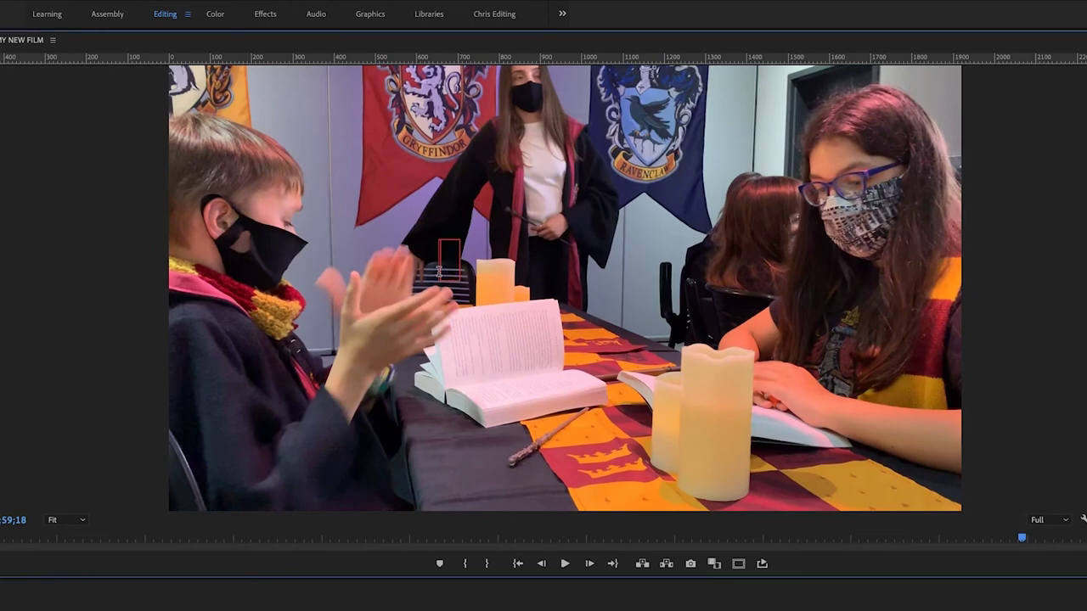
pyautogui.write('MY NEW FILM')
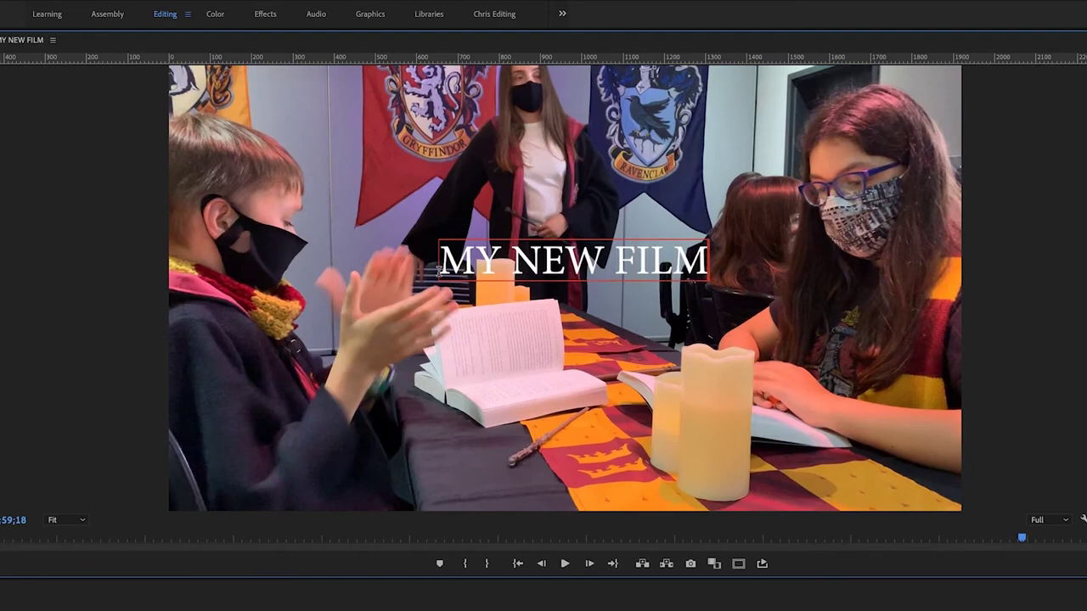
pyautogui.write('!')
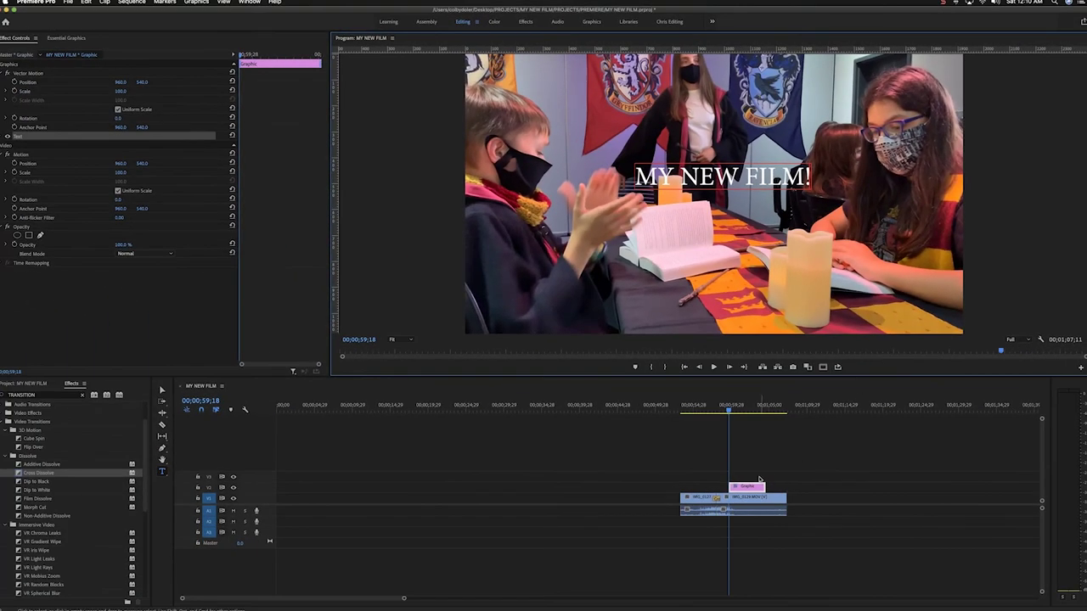
pyautogui.click(753, 486)
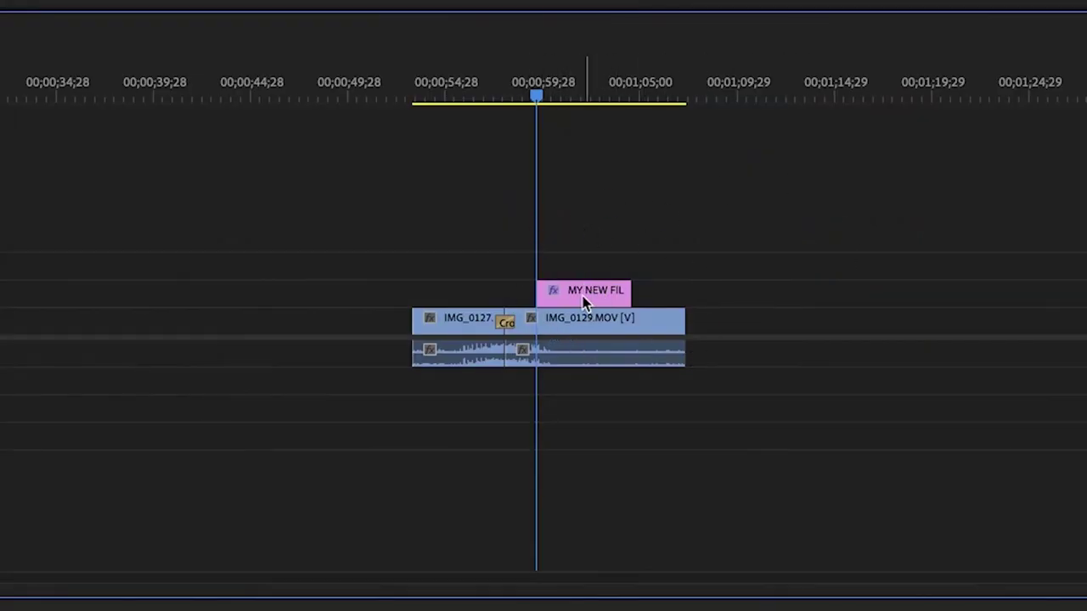
pyautogui.moveTo(584, 303); pyautogui.dragTo(416, 299)
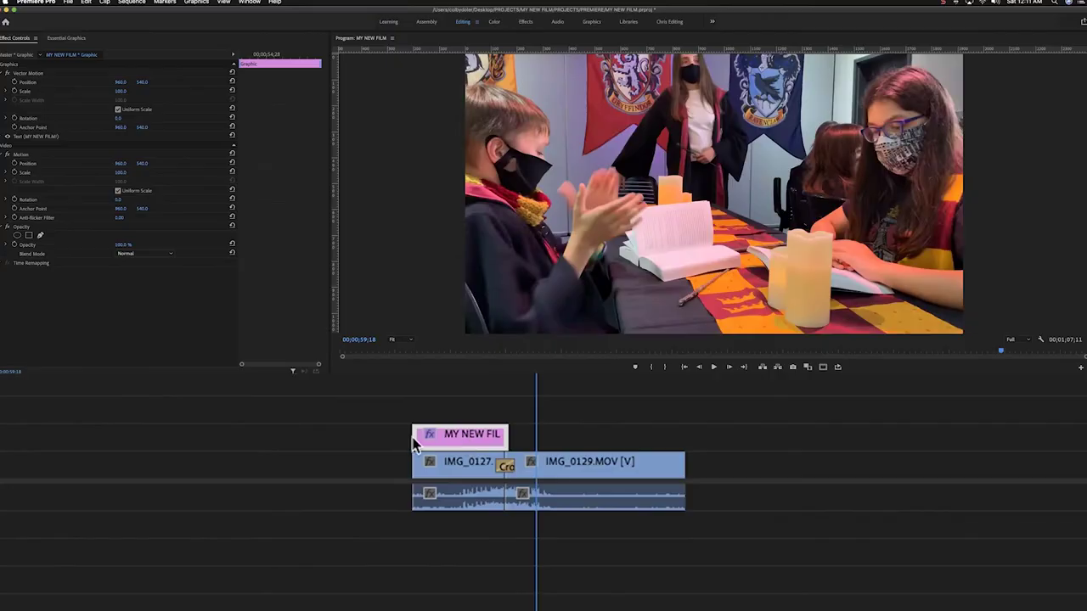
pyautogui.moveTo(415, 444); pyautogui.dragTo(369, 438)
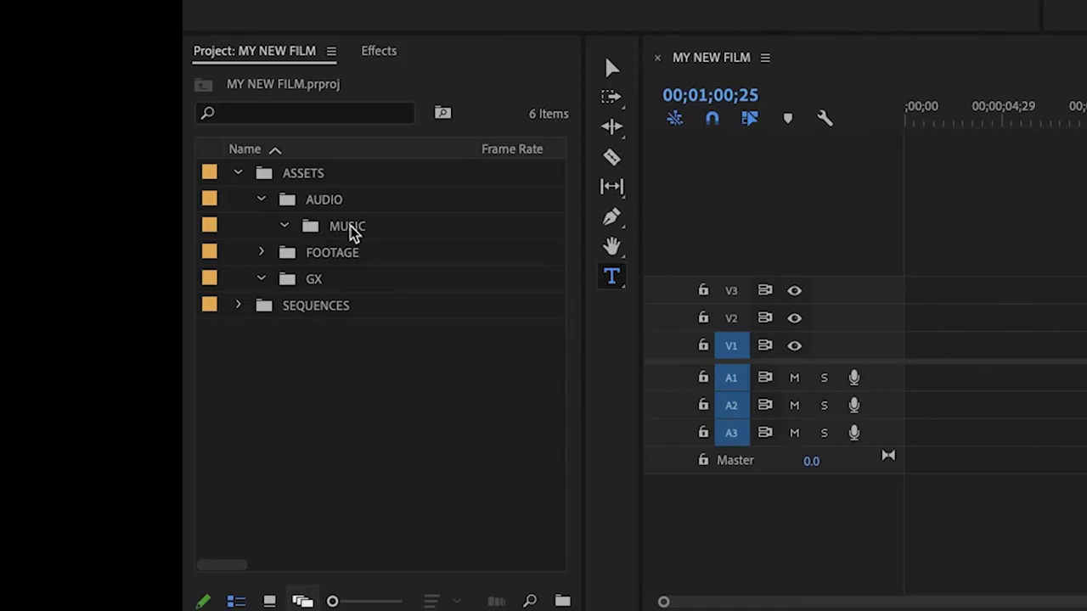
# Step: Add Mysterious Potion.wav from the MUSIC bin, aligned with the title's start
pyautogui.click(349, 227)
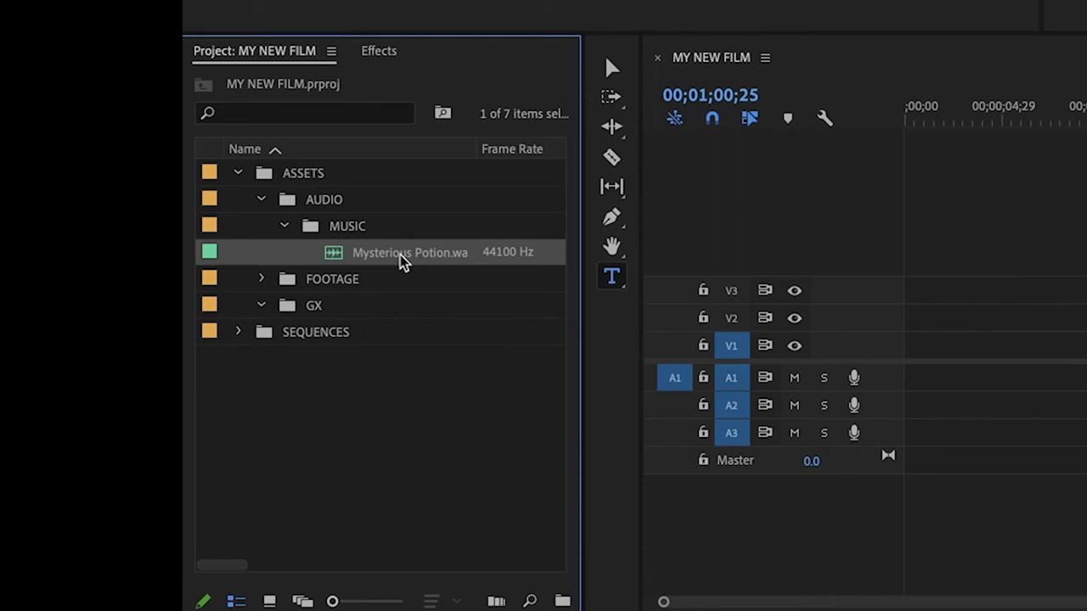
pyautogui.moveTo(391, 259); pyautogui.dragTo(1086, 394)
pyautogui.moveTo(329, 364); pyautogui.dragTo(359, 381)
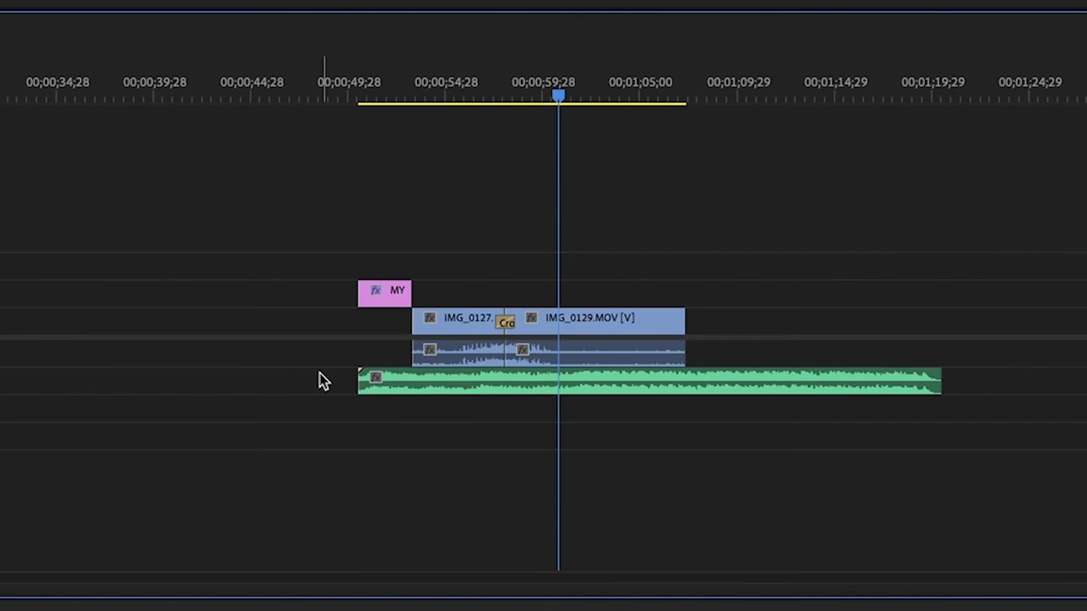
# Step: Razor the music where the footage ends and shorten the section after the split
pyautogui.press('c')
pyautogui.click(686, 381)
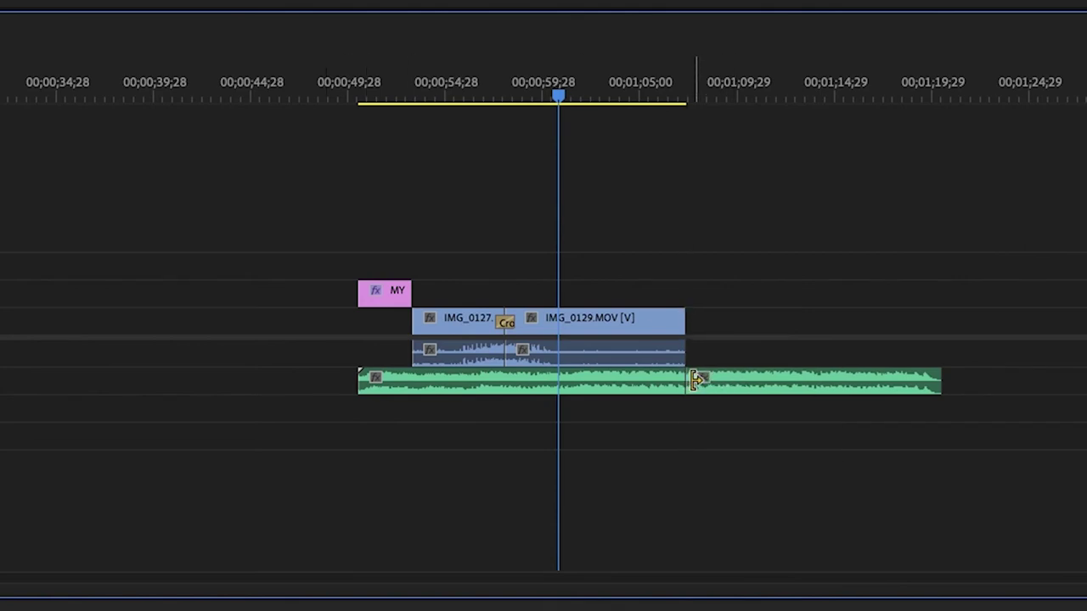
pyautogui.moveTo(694, 381); pyautogui.dragTo(865, 381)
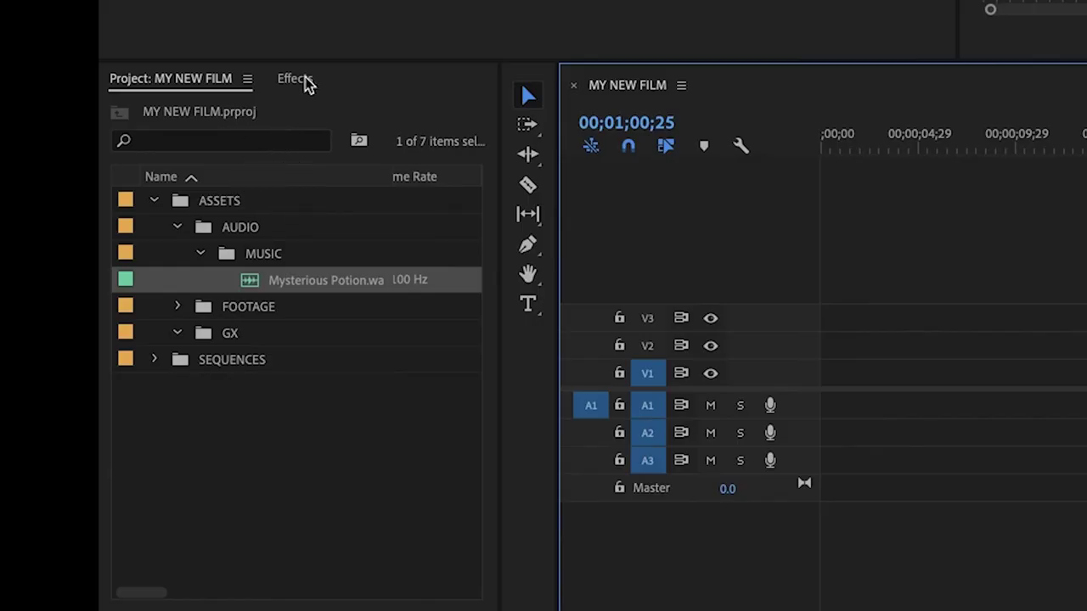
# Step: Apply a Constant Power crossfade to the music's cut point
pyautogui.click(298, 80)
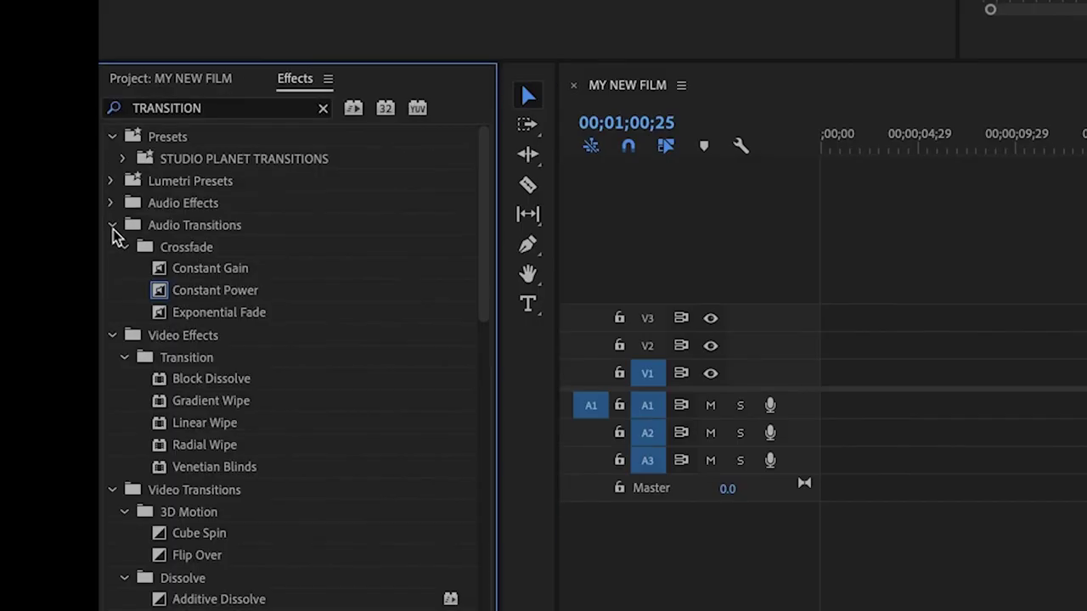
pyautogui.moveTo(242, 299); pyautogui.dragTo(516, 285)
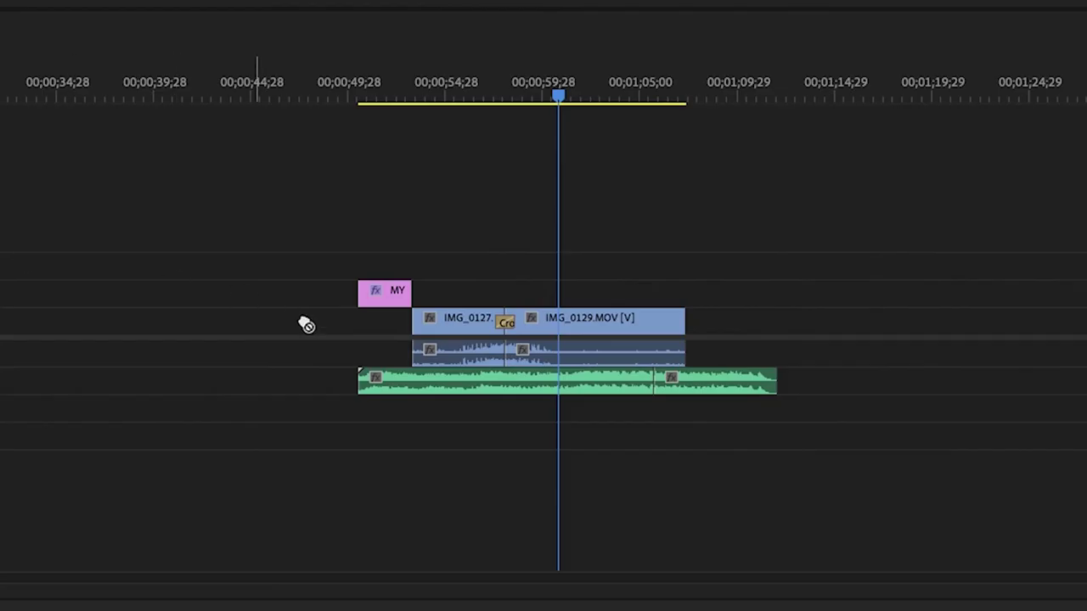
pyautogui.moveTo(306, 326); pyautogui.dragTo(654, 384)
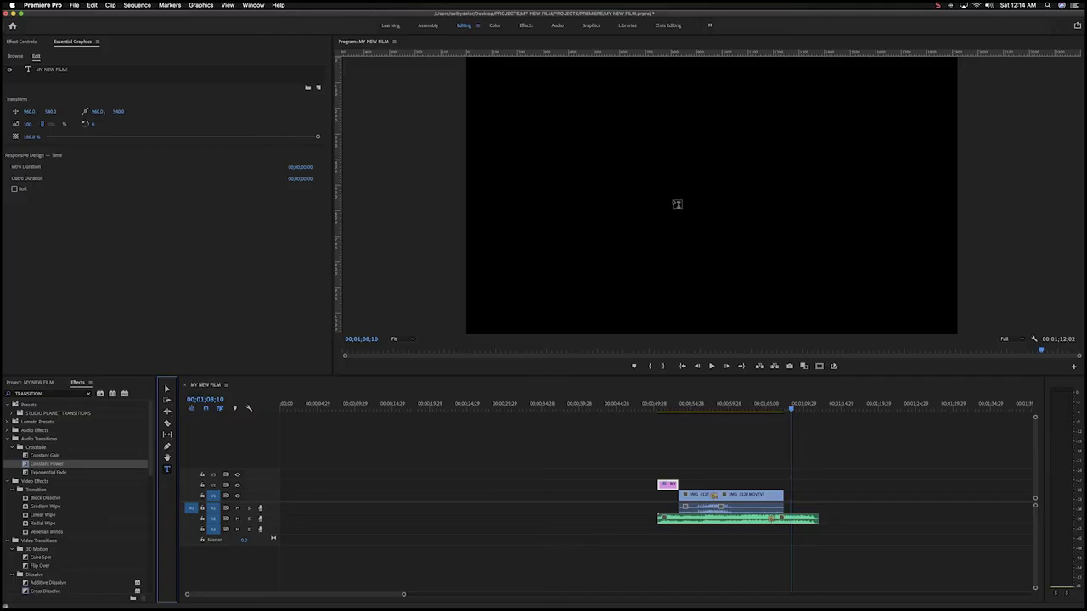
# Step: Create a 'THE END' title and move its clip up a track to follow the footage
pyautogui.click(676, 204)
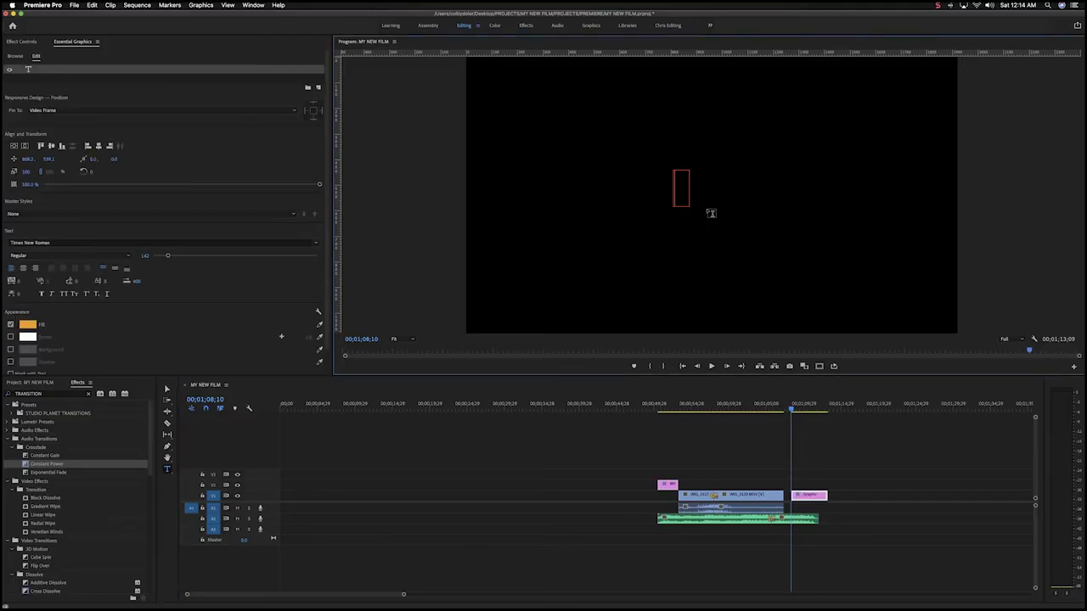
pyautogui.write('THE T')
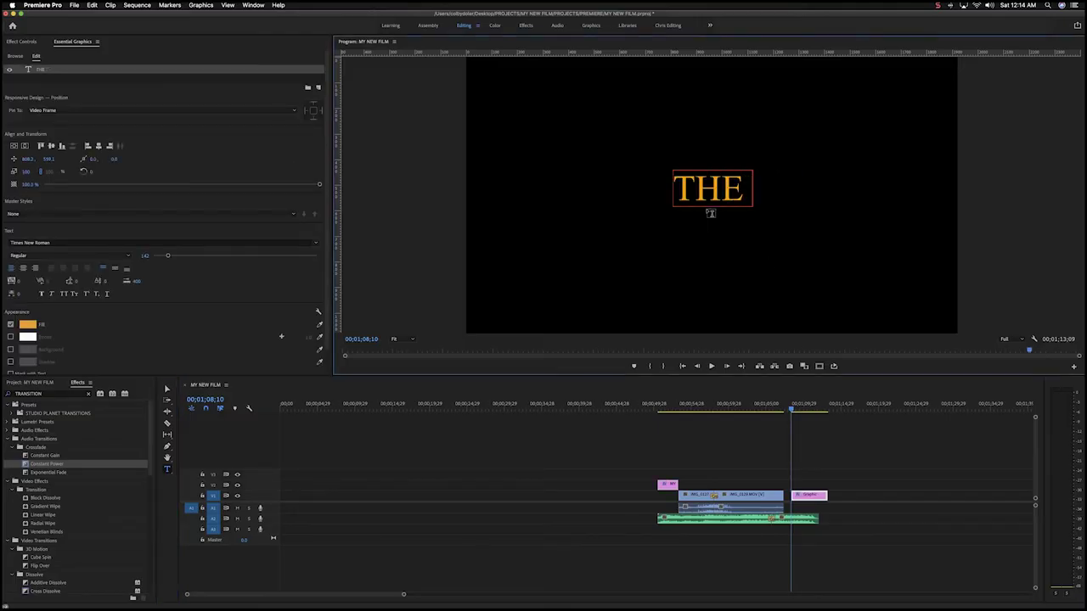
pyautogui.write('END')
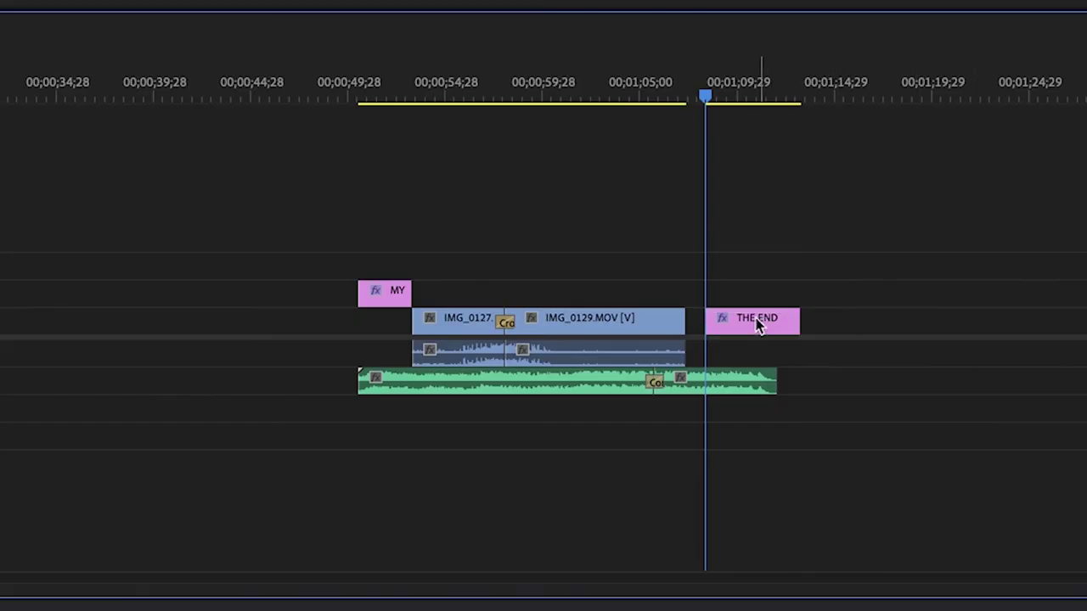
pyautogui.moveTo(810, 494); pyautogui.dragTo(808, 490)
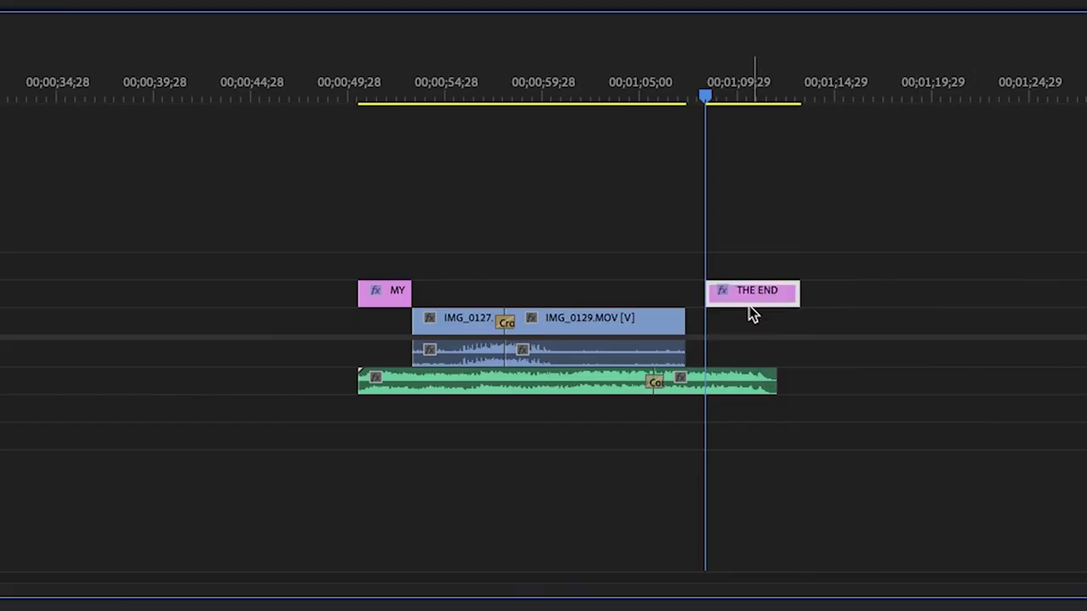
pyautogui.moveTo(749, 313)
pyautogui.mouseDown()
pyautogui.moveTo(755, 300)
pyautogui.moveTo(735, 296)
pyautogui.moveTo(740, 304)
pyautogui.mouseUp()
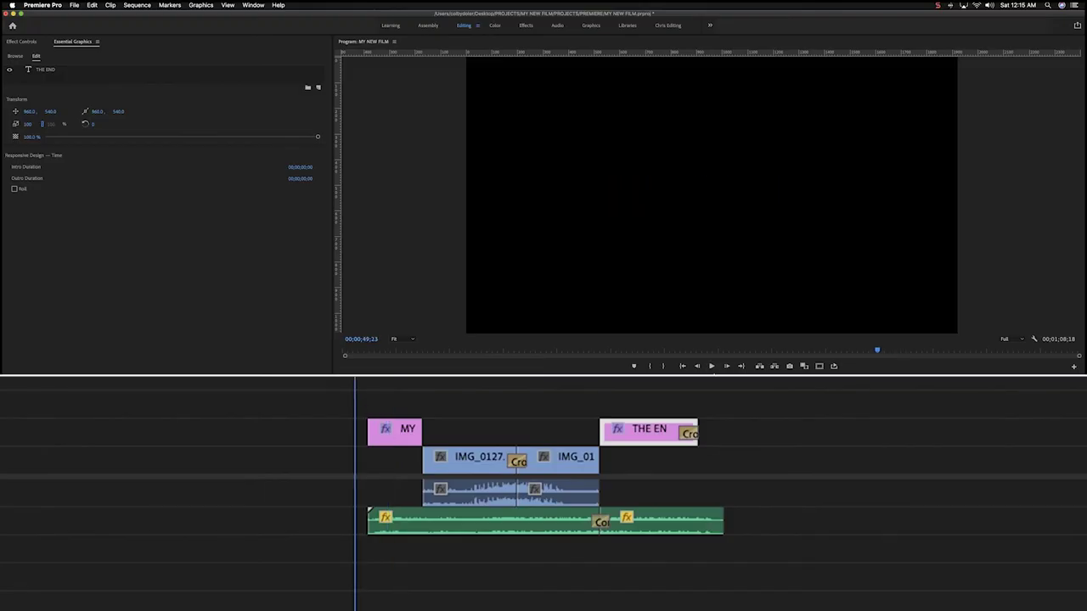
pyautogui.click(712, 367)
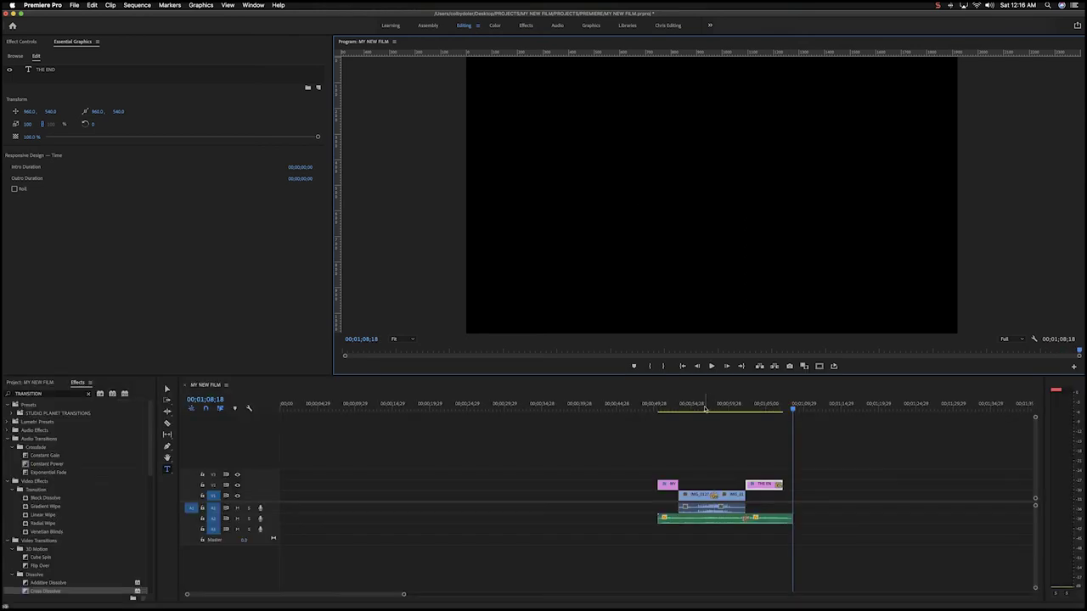
pyautogui.click(661, 408)
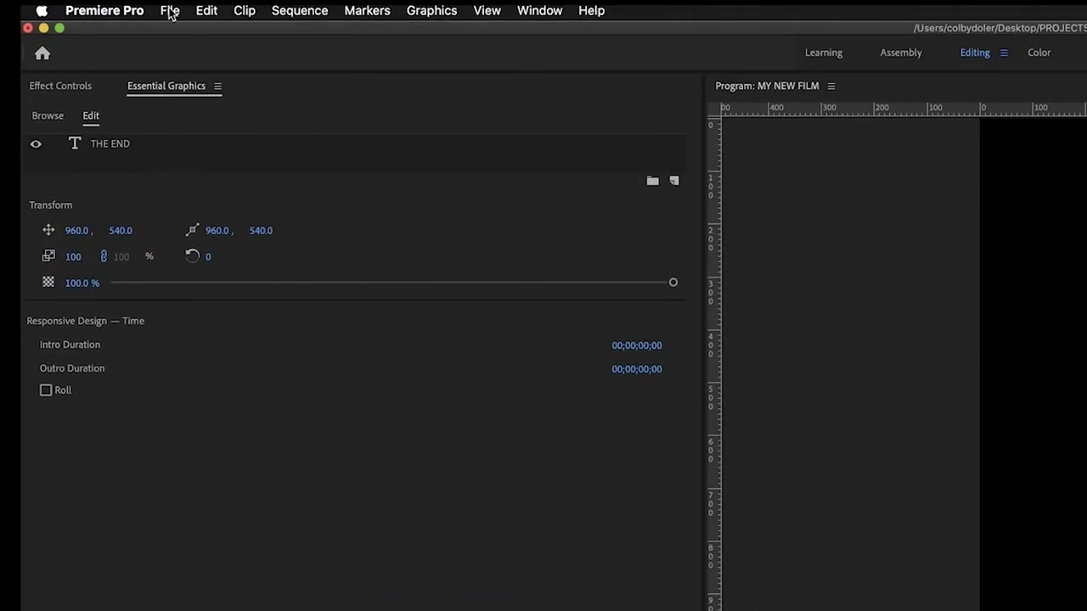
# Step: Open media export settings and choose H.264 with the YouTube 1080p Full HD preset
pyautogui.click(74, 6)
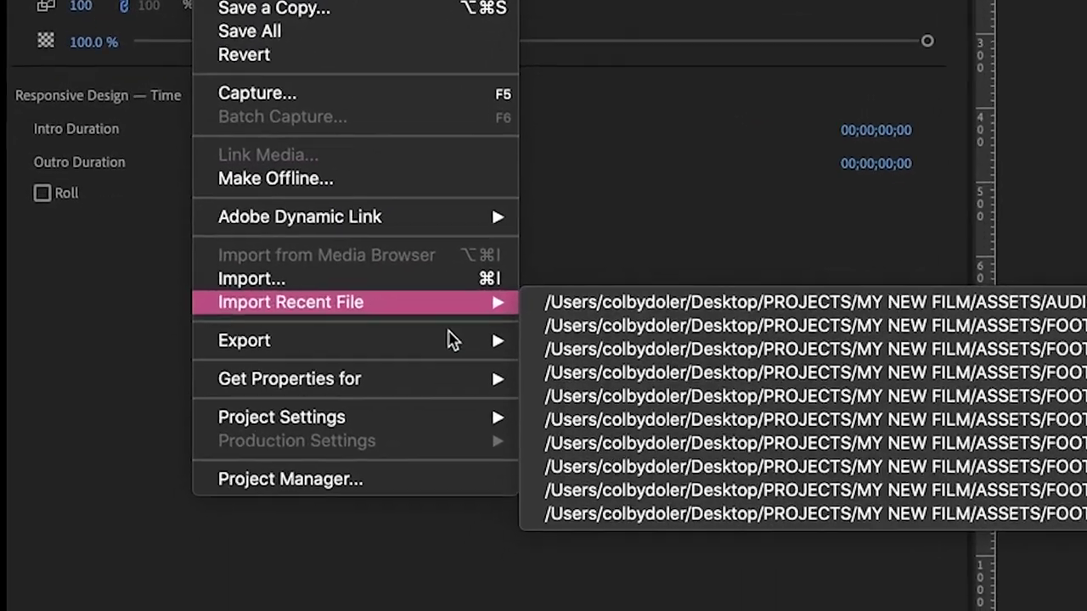
pyautogui.moveTo(384, 465)
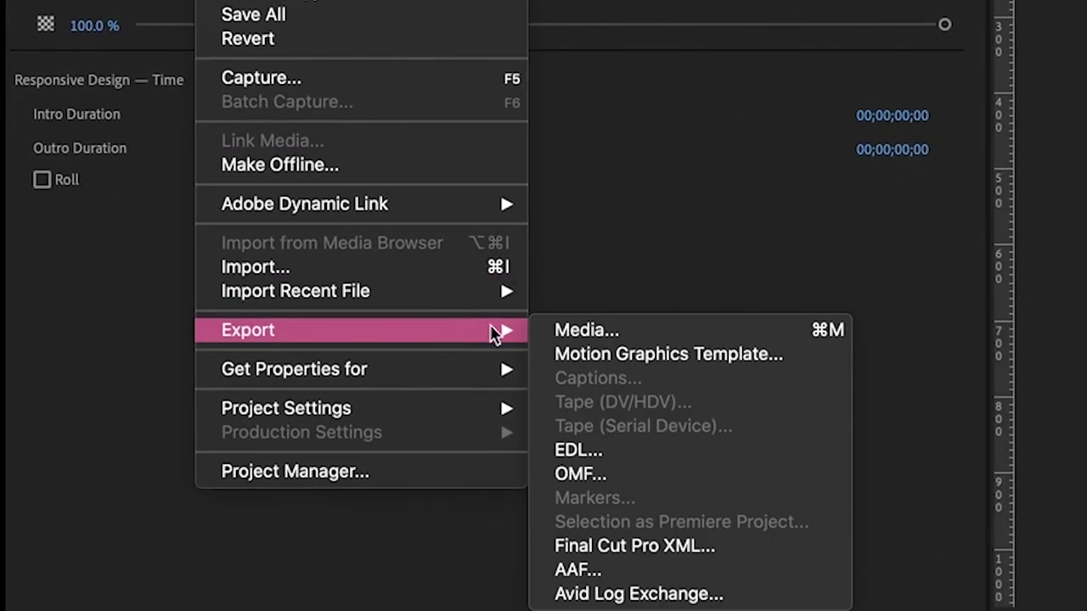
pyautogui.click(642, 333)
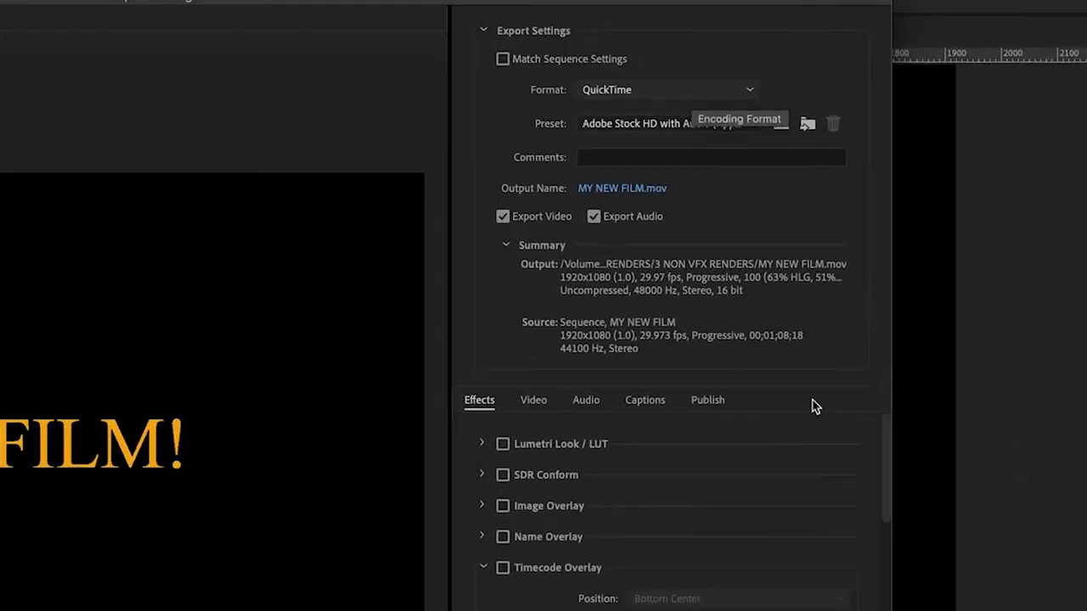
pyautogui.click(613, 109)
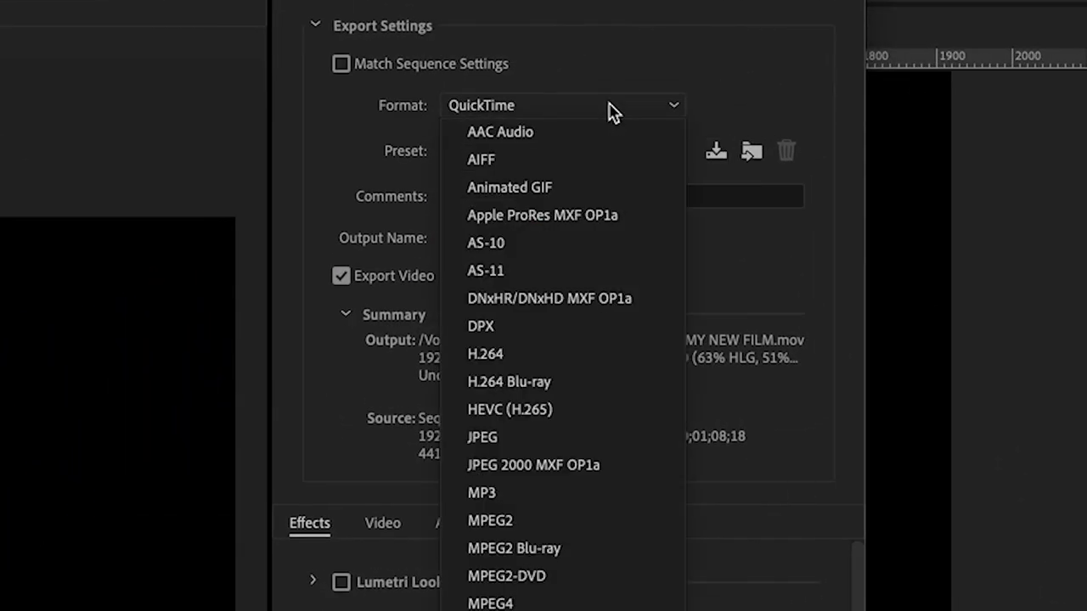
pyautogui.click(538, 354)
pyautogui.click(526, 157)
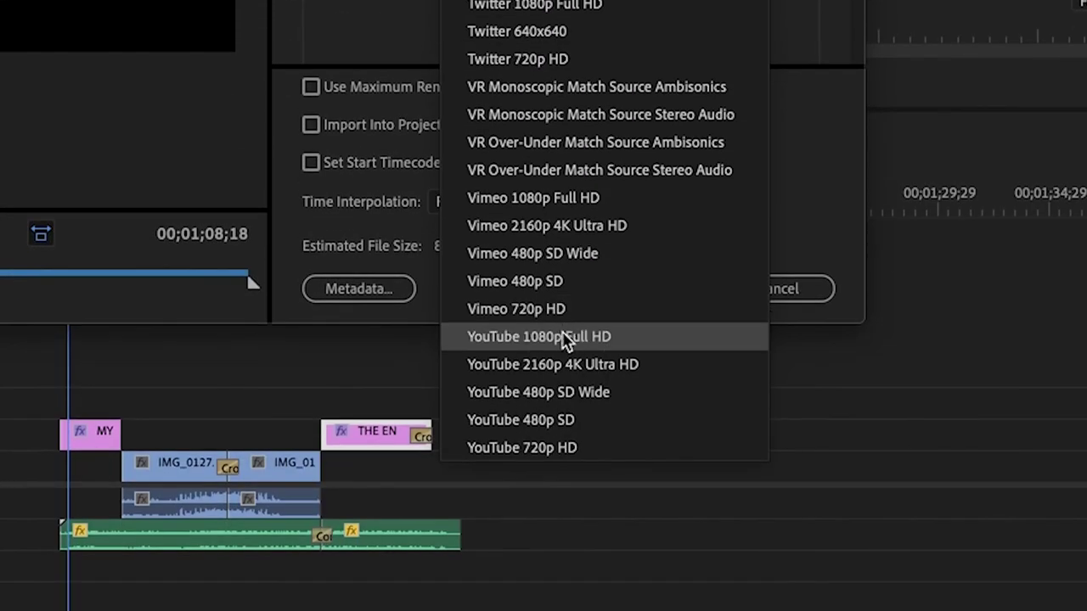
pyautogui.click(563, 338)
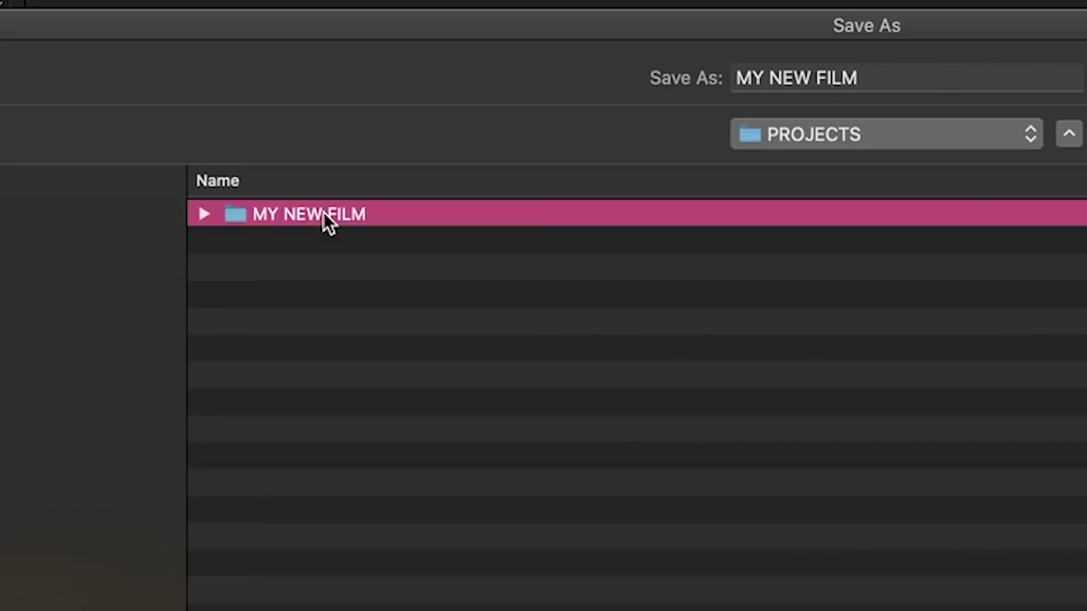
# Step: Set the output location to MY NEW FILM/PROJECTS/DELIVERABLES/ROUGH CUTS
pyautogui.doubleClick(323, 213)
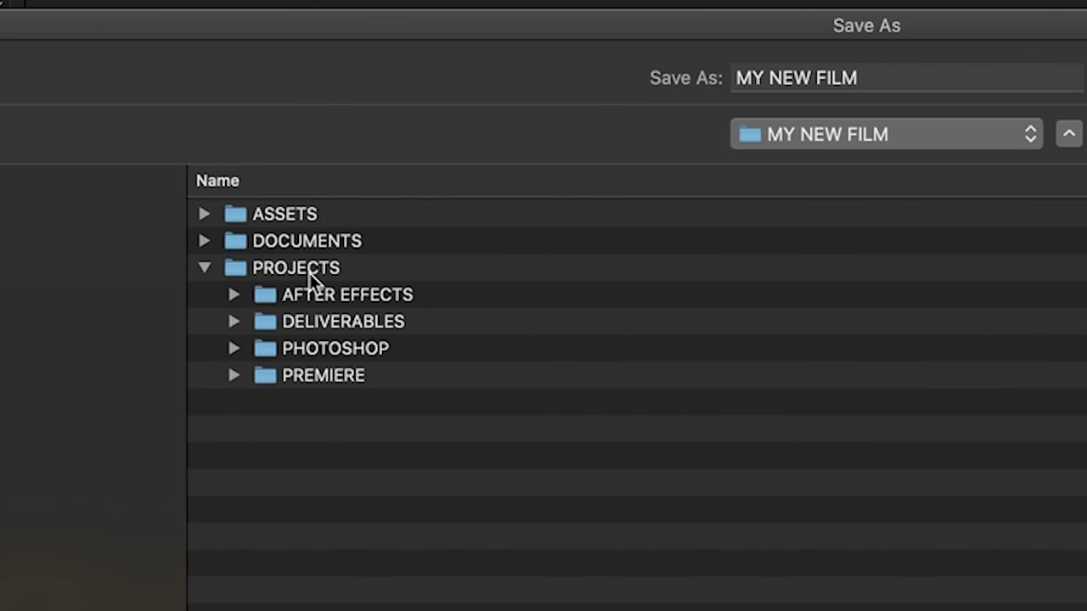
pyautogui.doubleClick(307, 270)
pyautogui.doubleClick(294, 244)
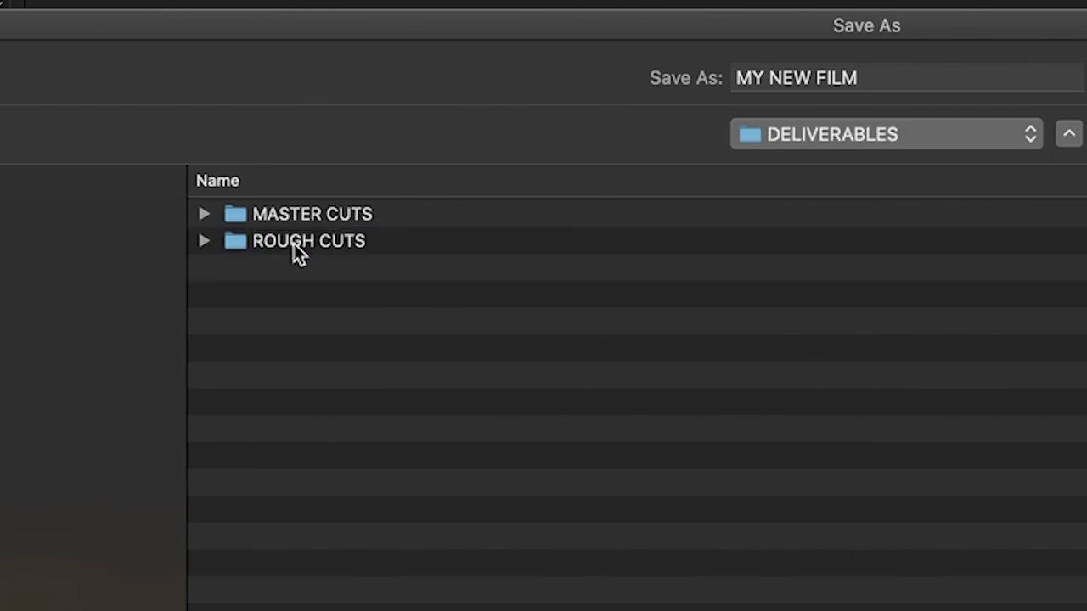
pyautogui.doubleClick(322, 243)
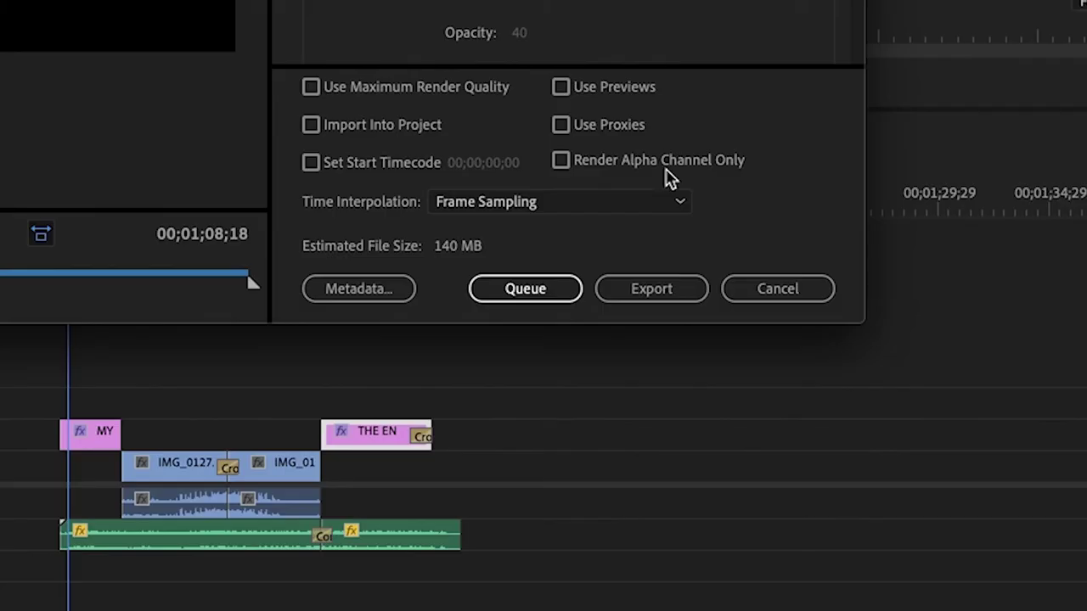